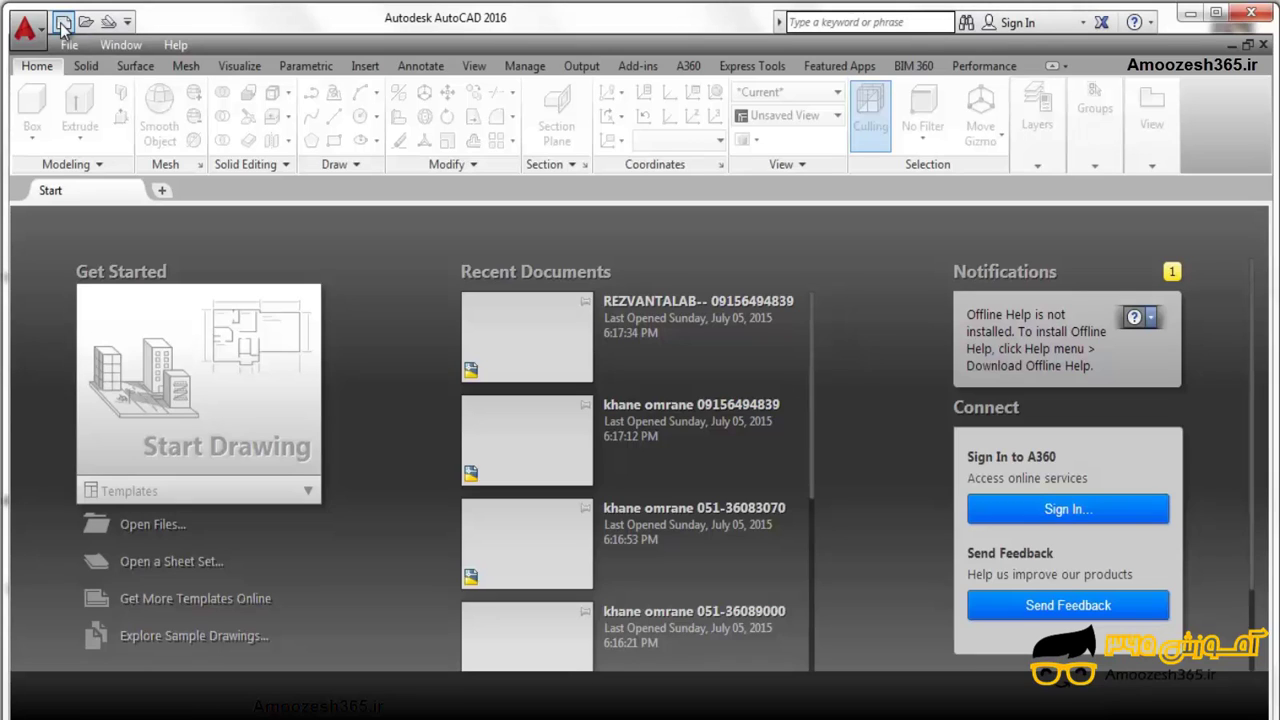
Create a new drawing from the acadiso3D.dwt template
click(66, 28)
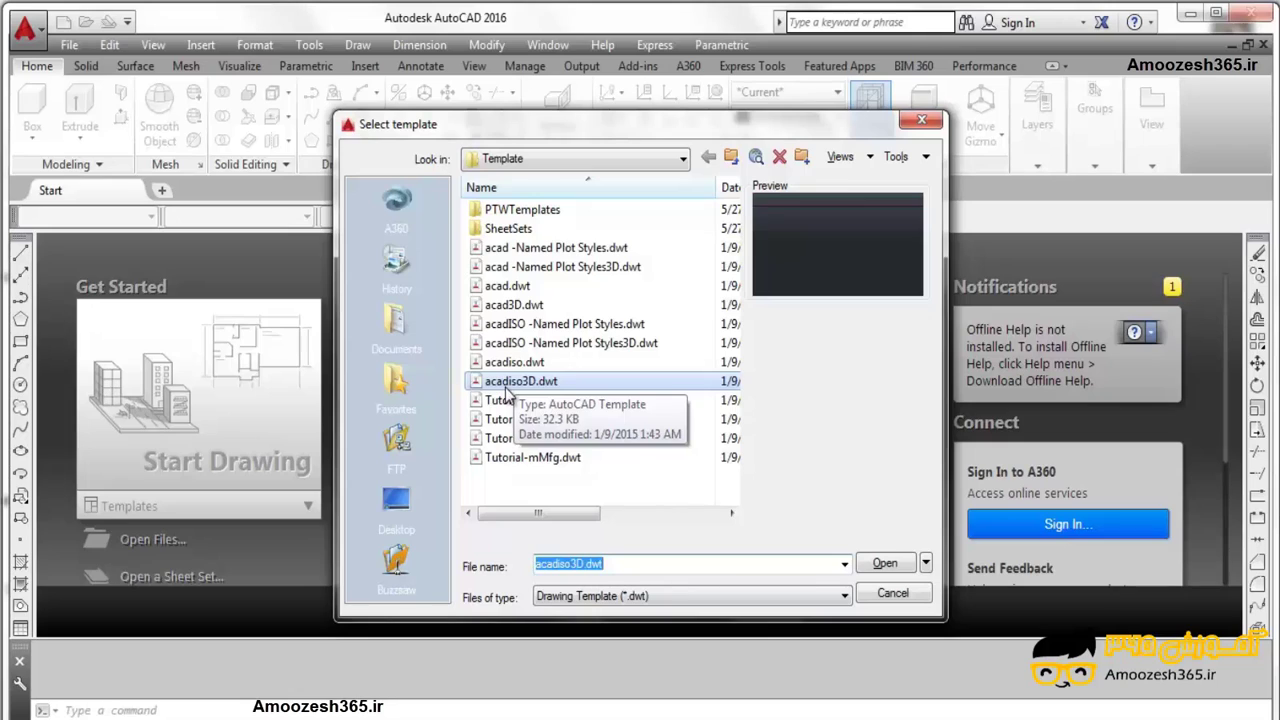
click(506, 388)
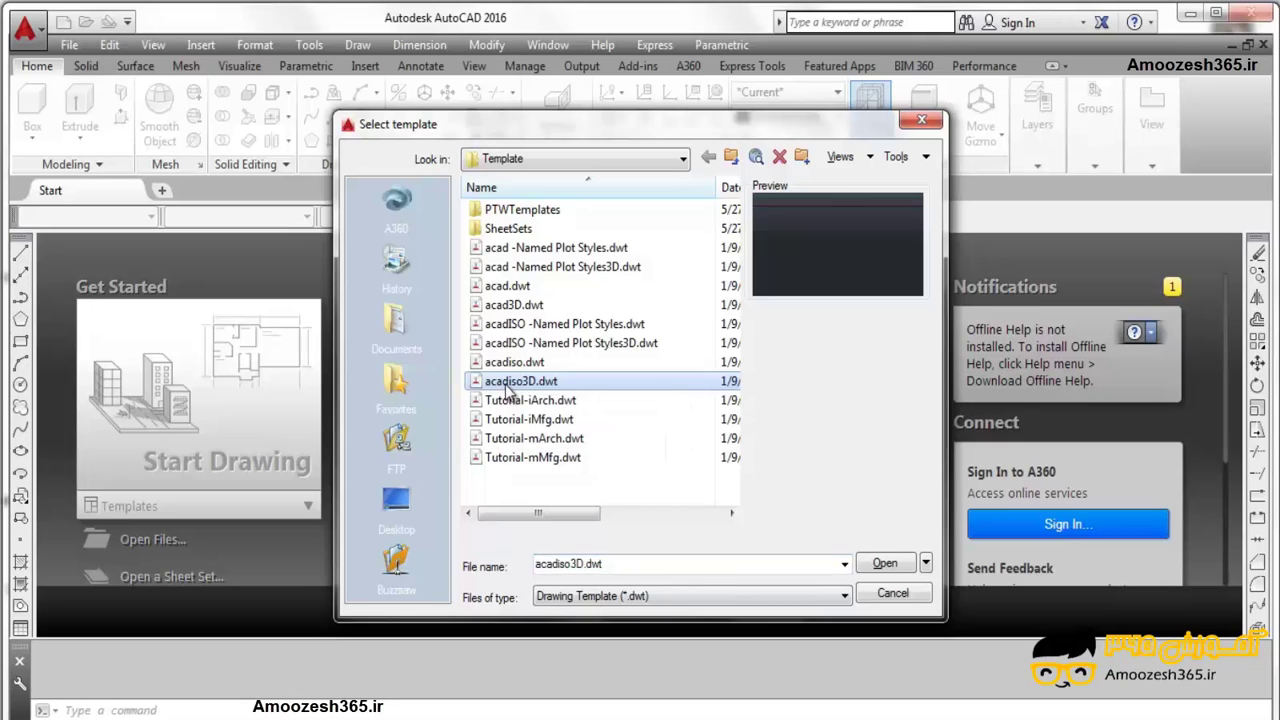
click(885, 564)
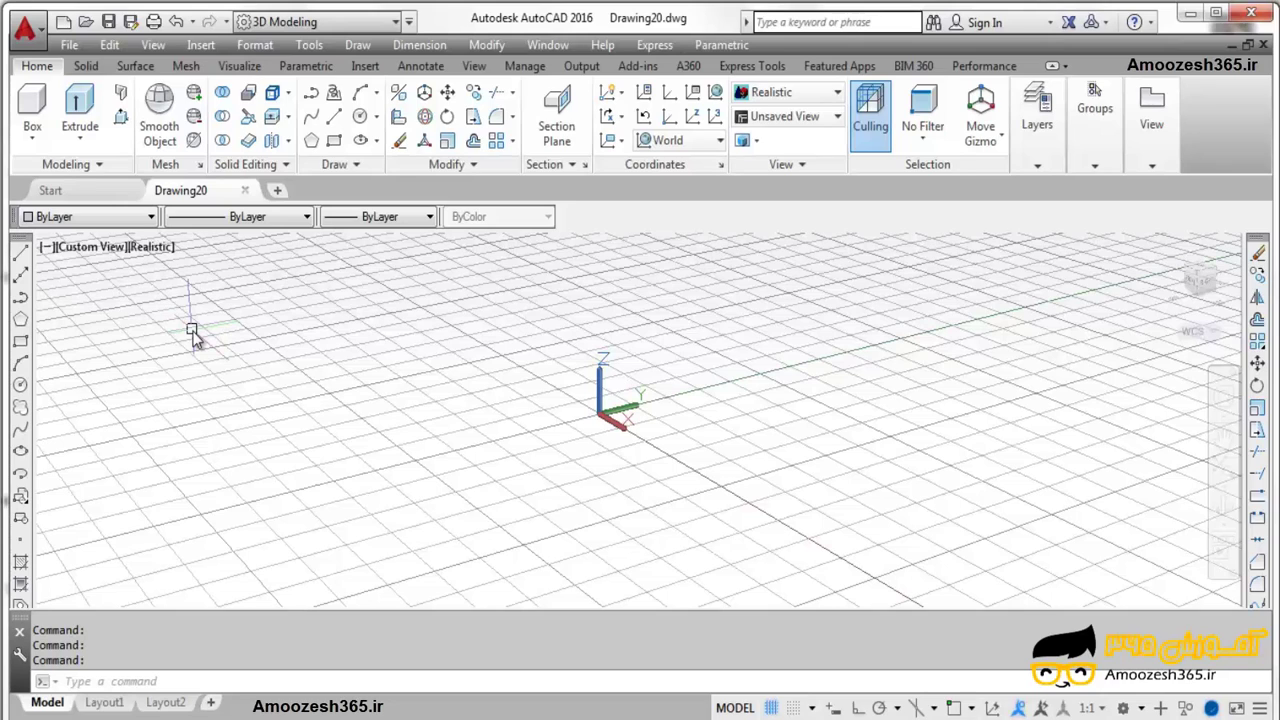
Set the viewport to the SW Isometric view with the Shaded with edges visual style
click(78, 248)
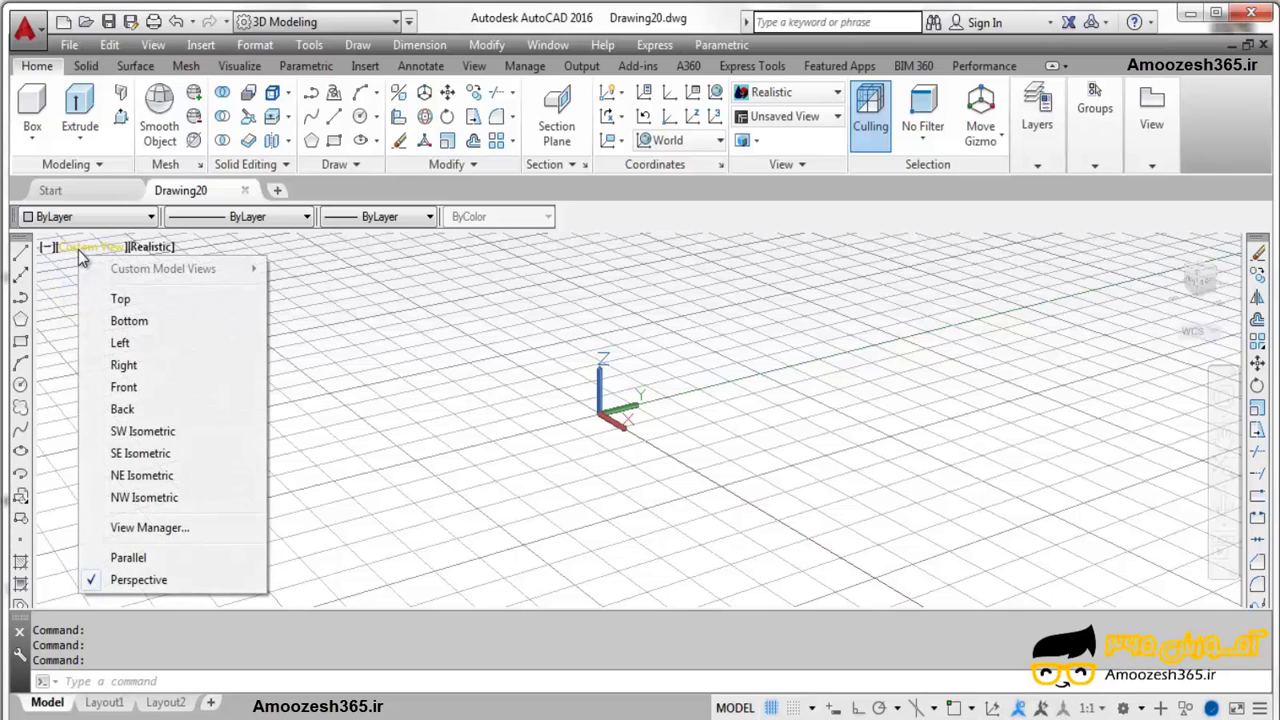
click(141, 432)
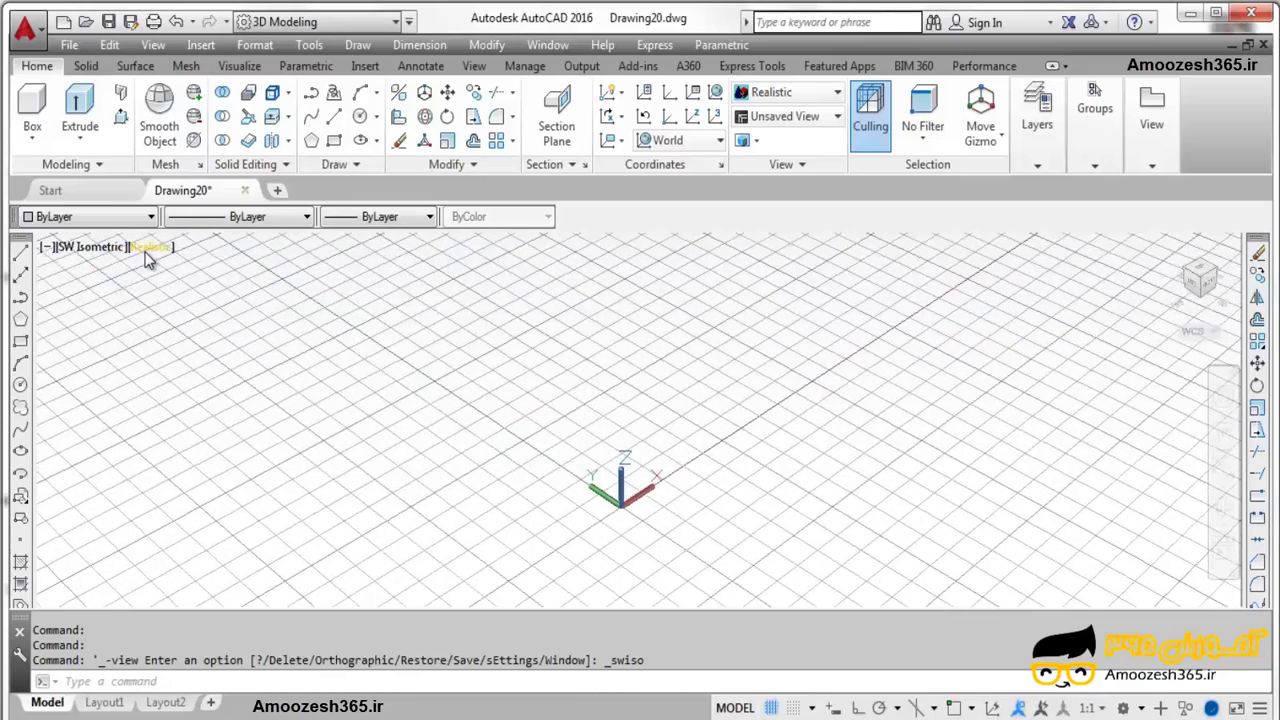
click(147, 250)
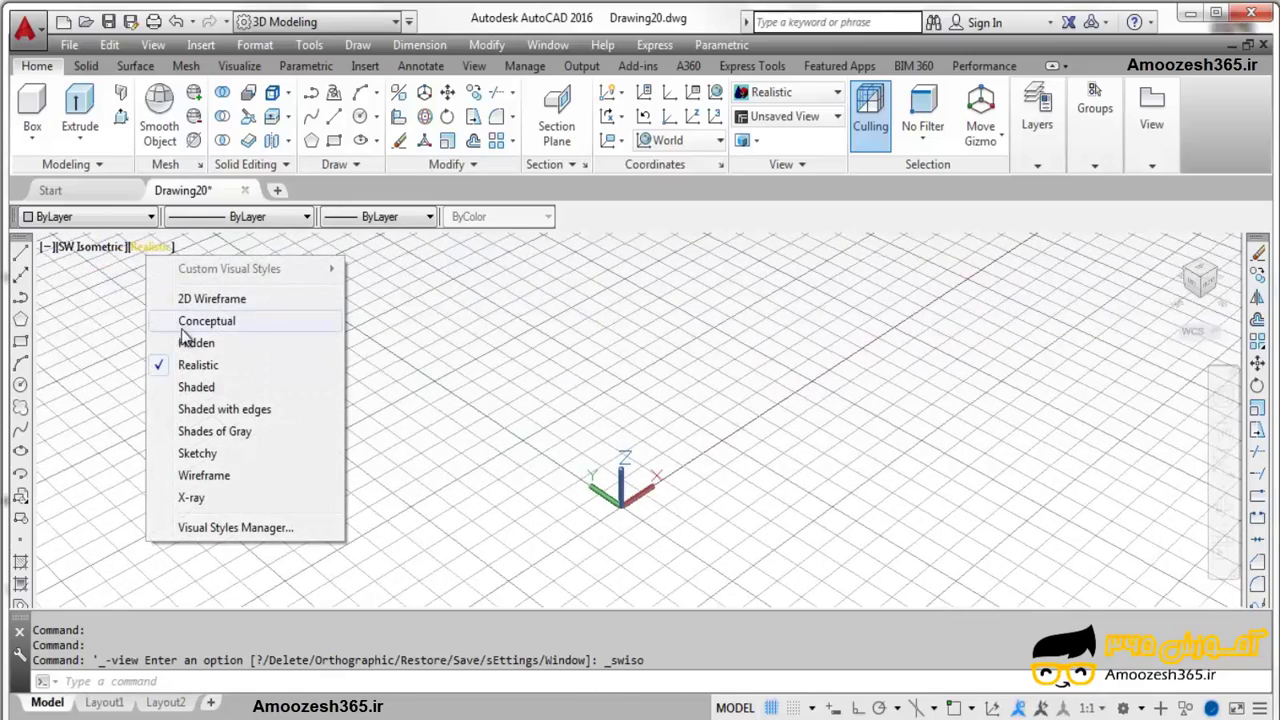
click(214, 409)
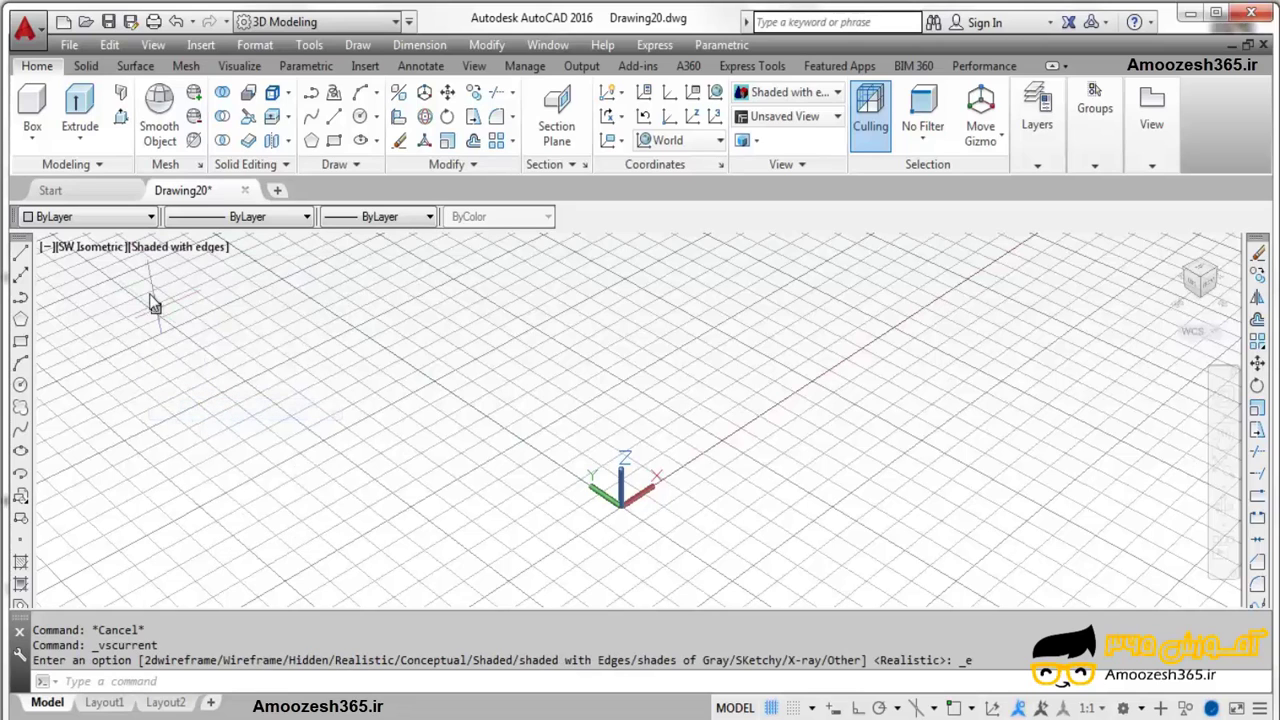
Set the current object color to Yellow
click(98, 219)
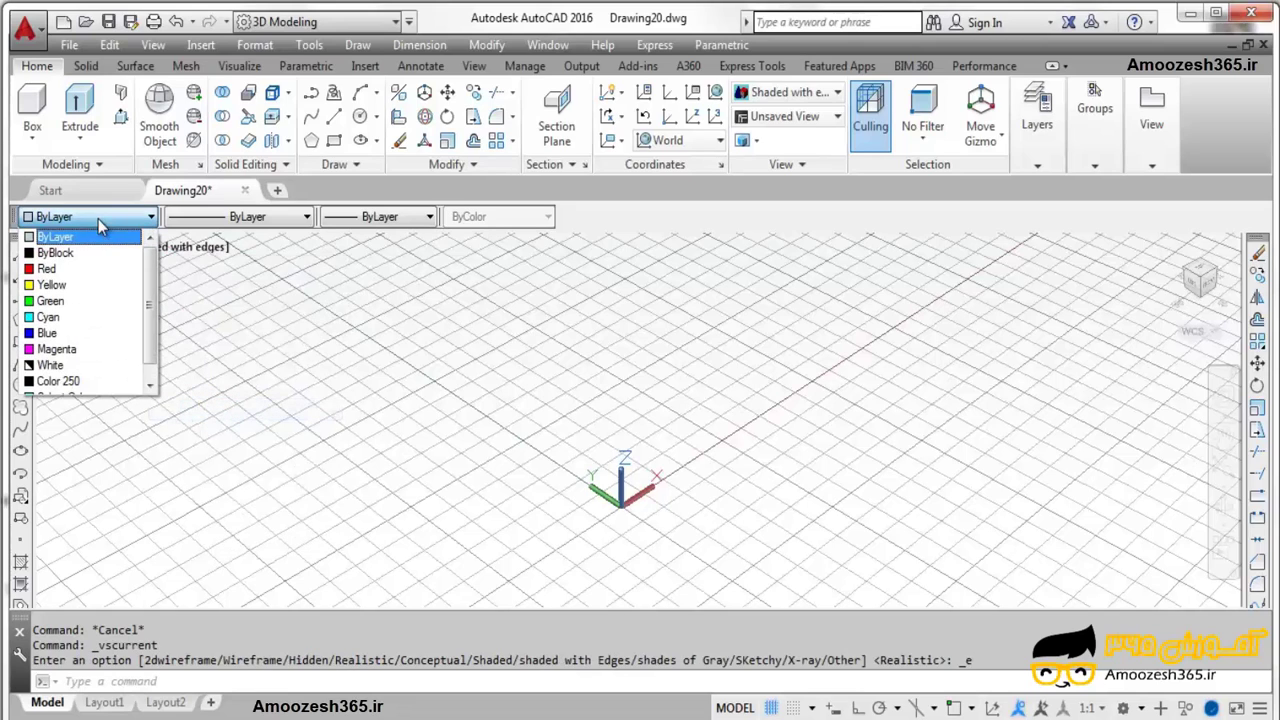
click(103, 287)
scroll(720, 530, up, 2)
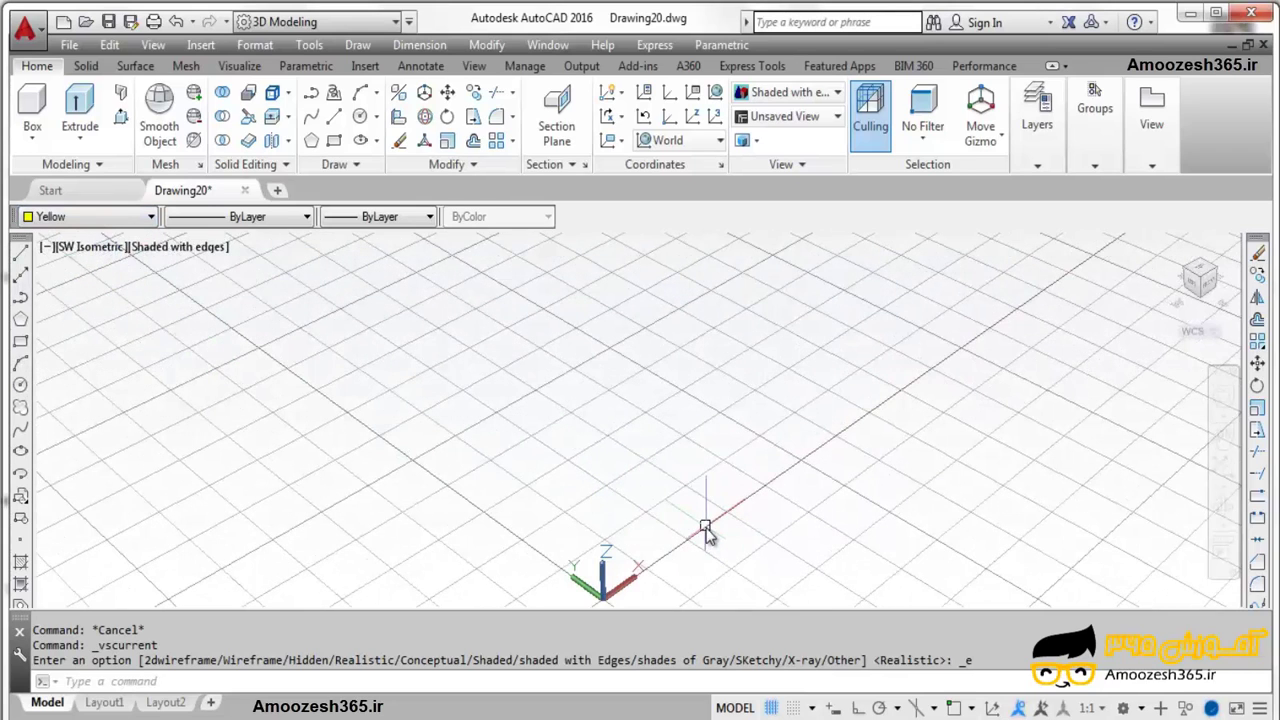
click(89, 250)
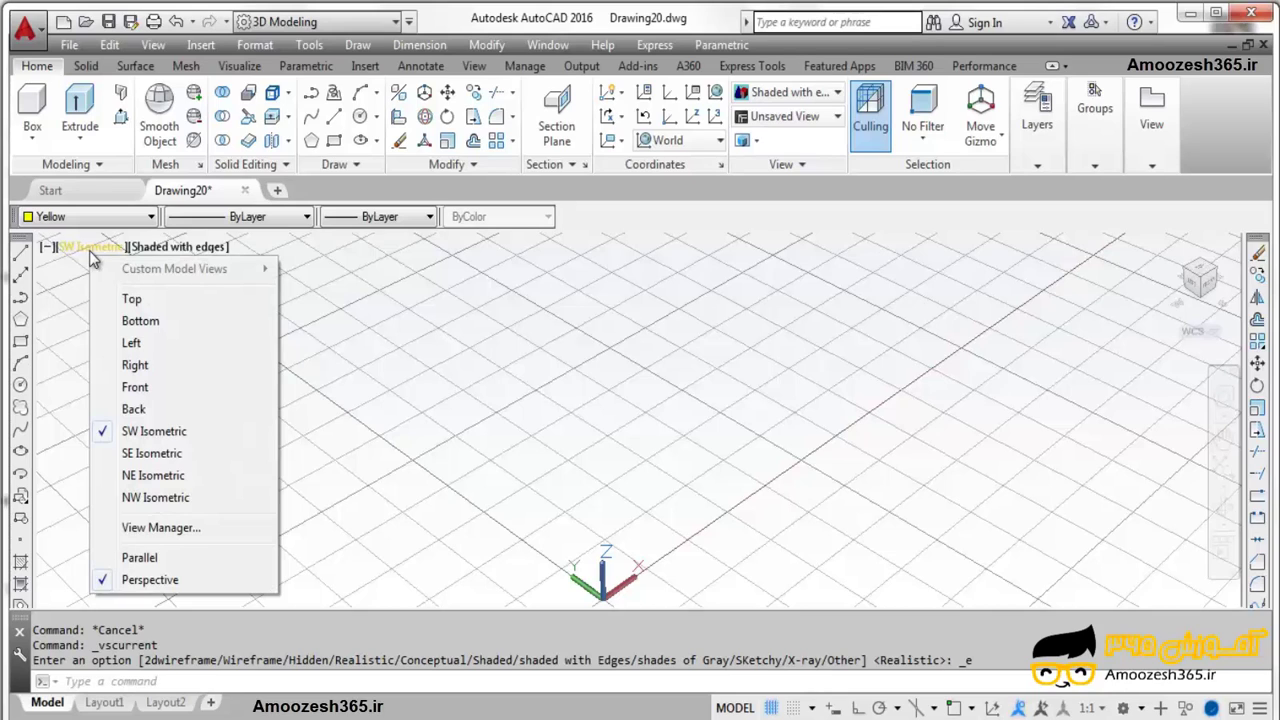
click(92, 251)
click(276, 392)
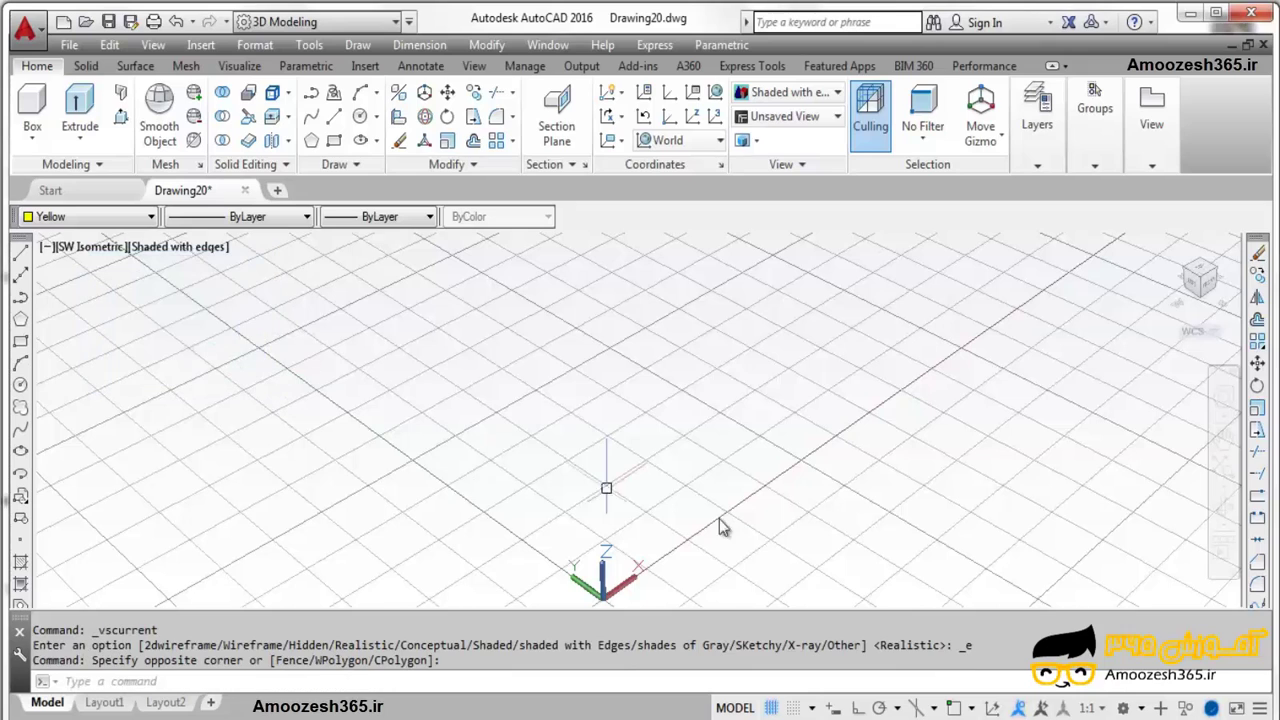
Turn off the grid display and the visibility of annotation objects at all scales
click(771, 708)
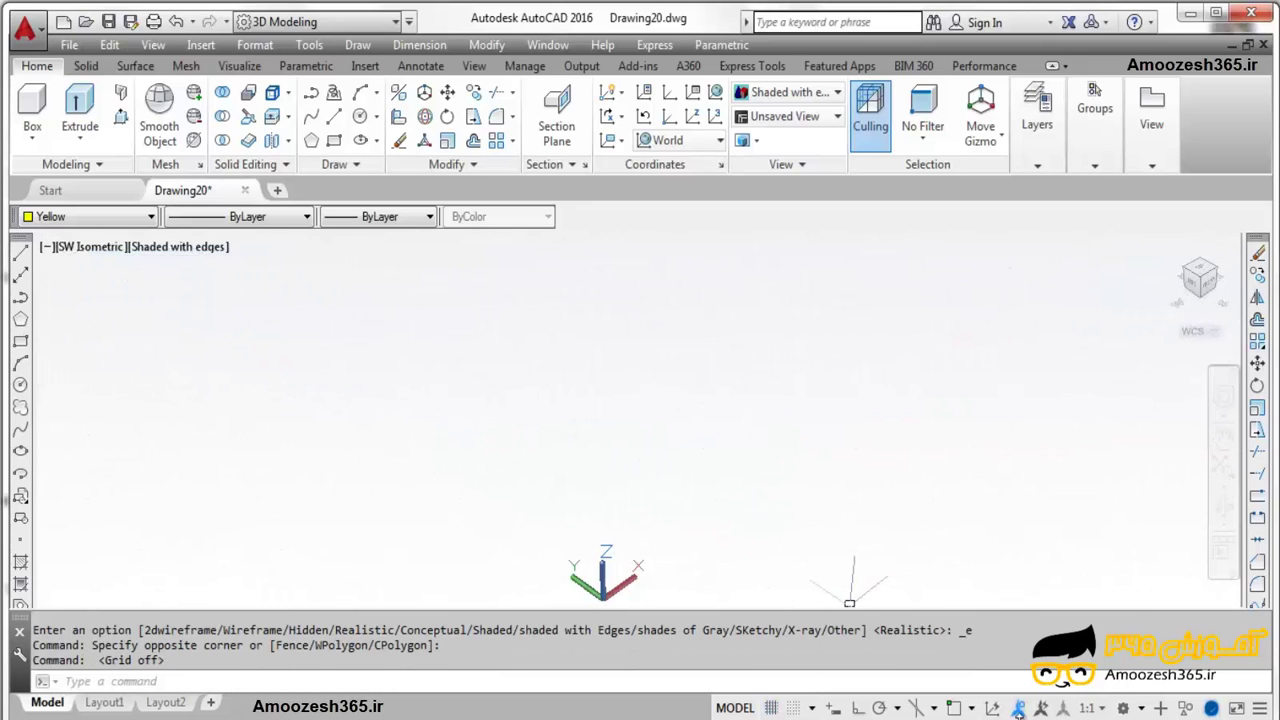
click(1018, 708)
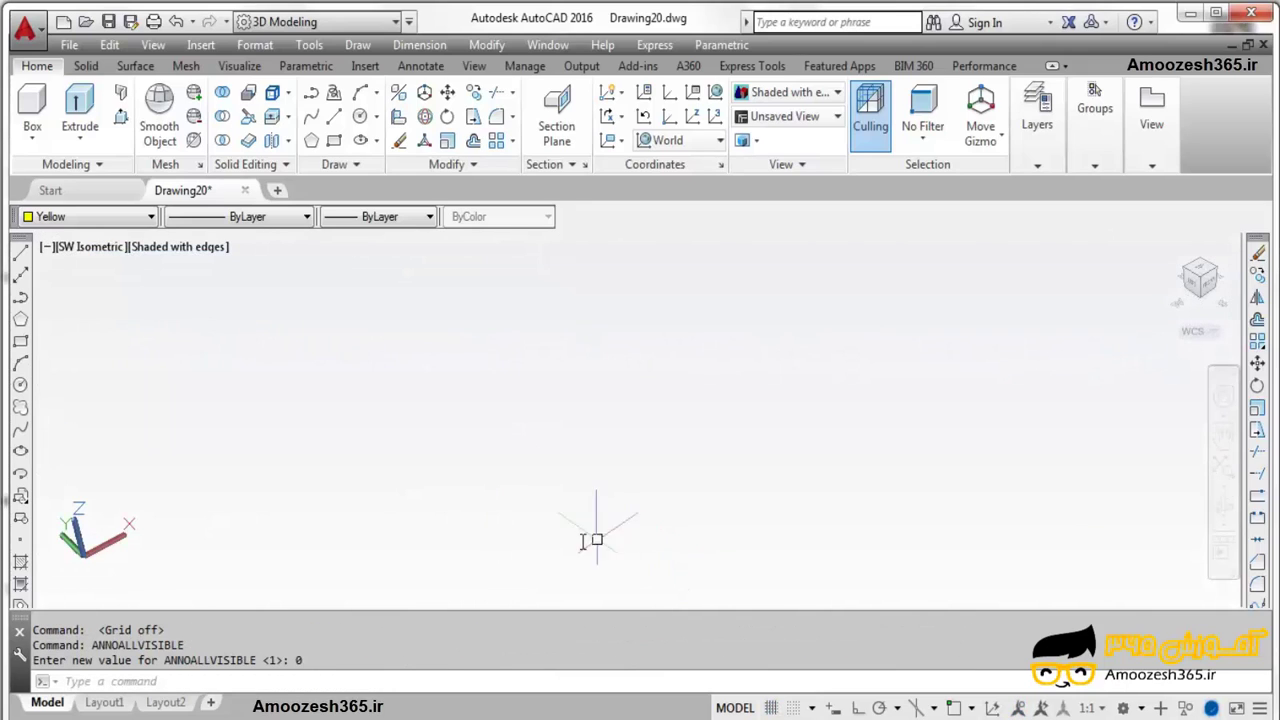
Switch the SW Isometric view from perspective to parallel projection
click(85, 252)
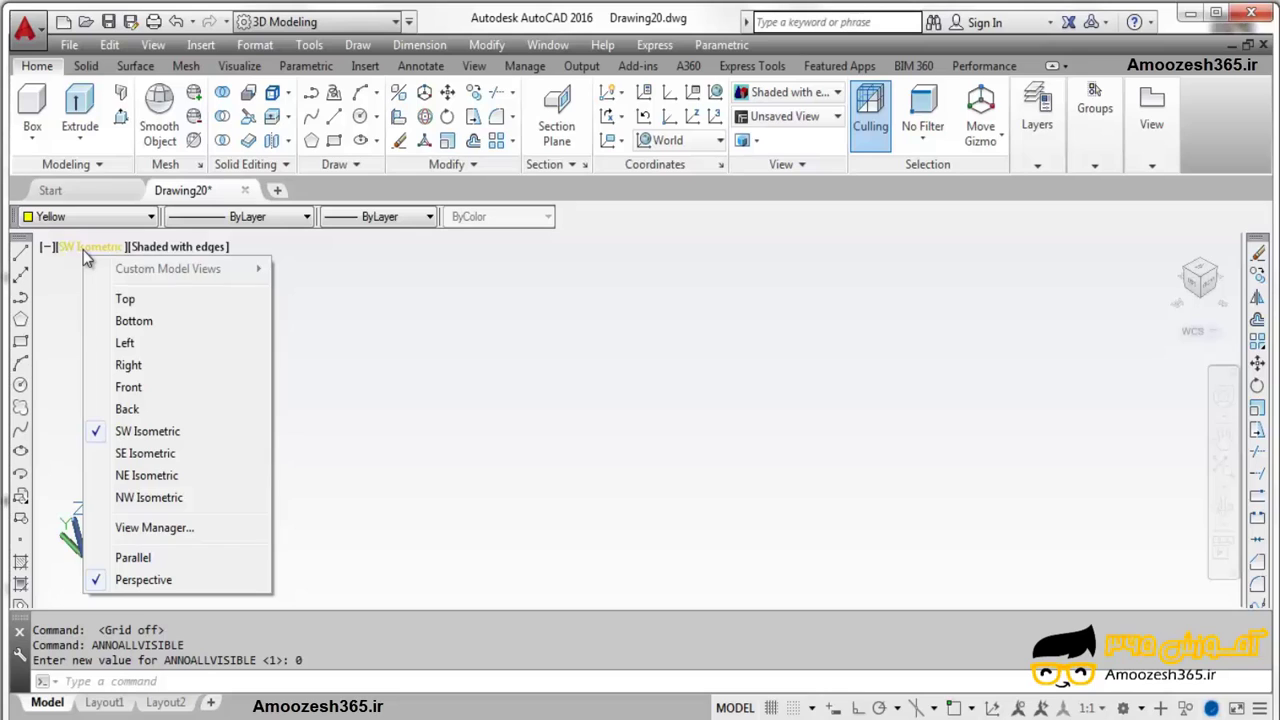
click(136, 557)
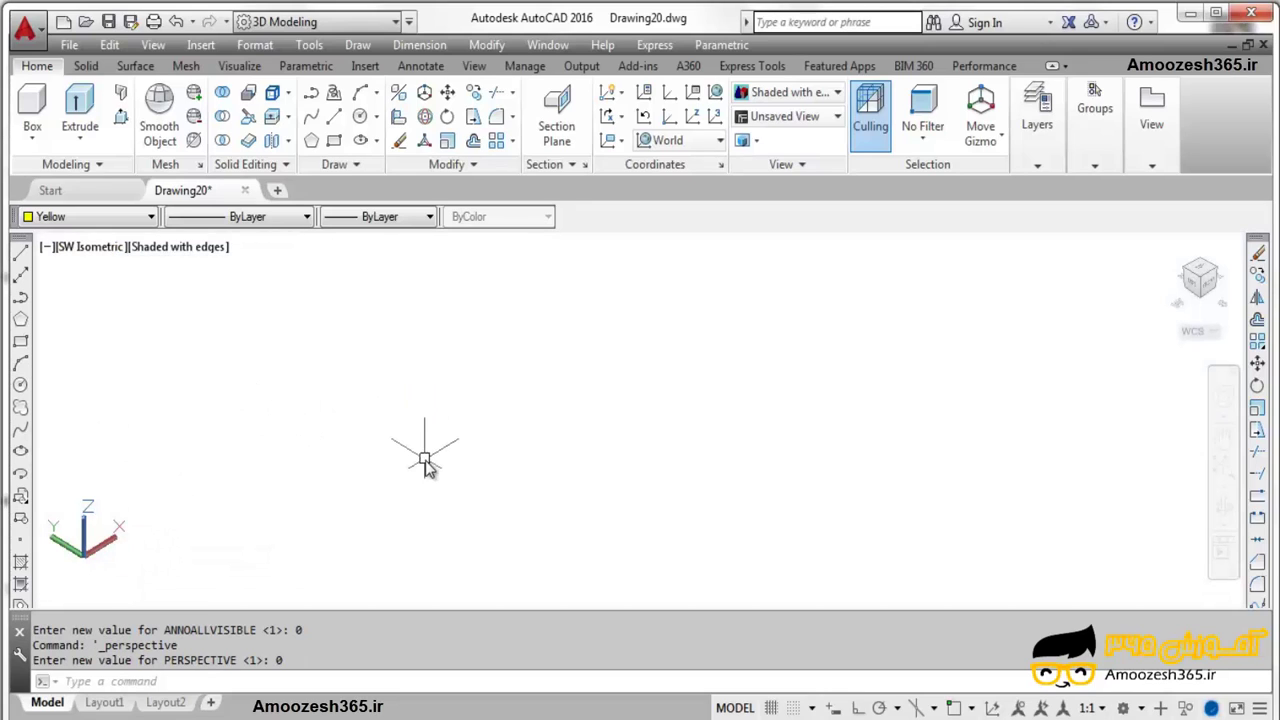
click(92, 250)
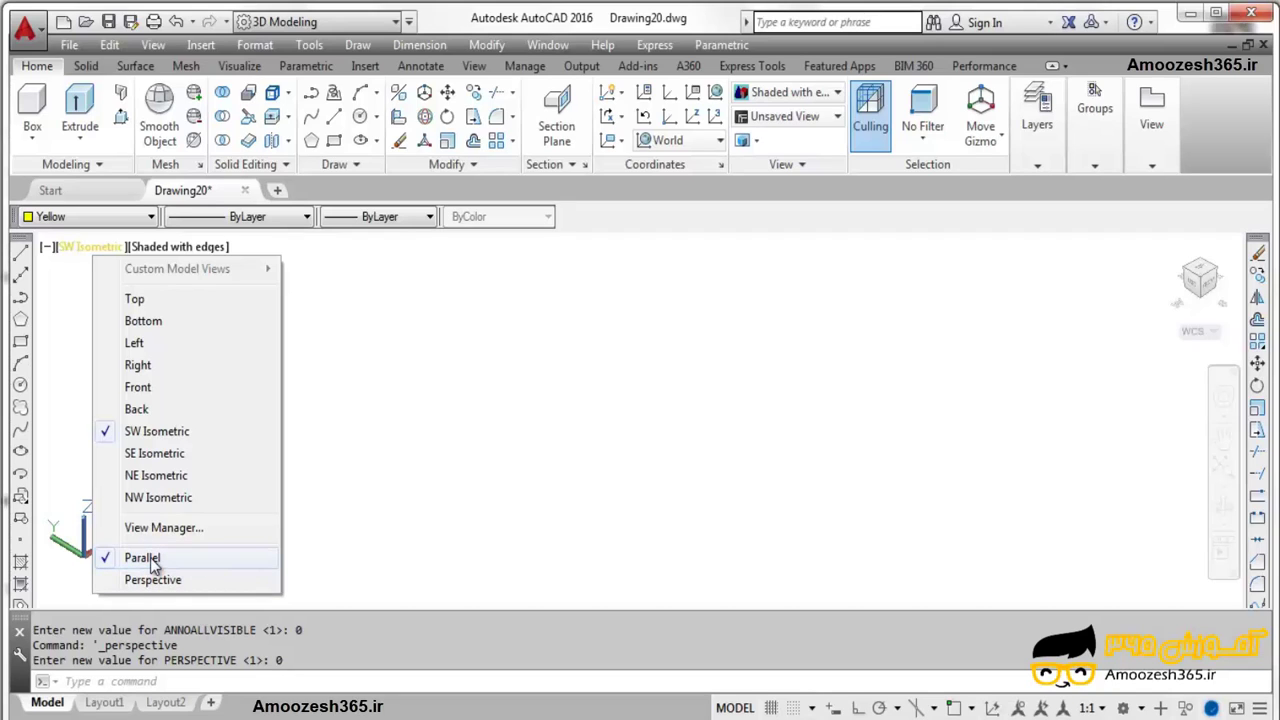
click(150, 560)
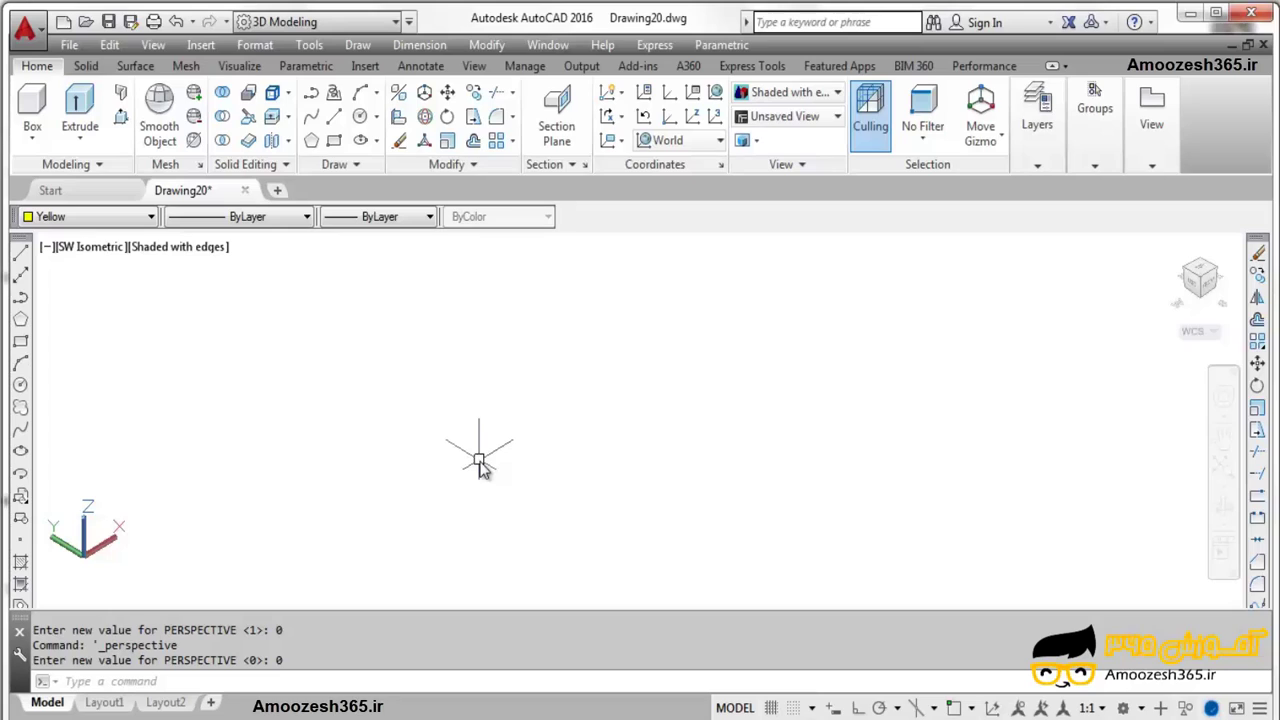
Start a 3D polyline (3DPOLY) at 10,10 and draw its base segment to @6,0,0
click(387, 686)
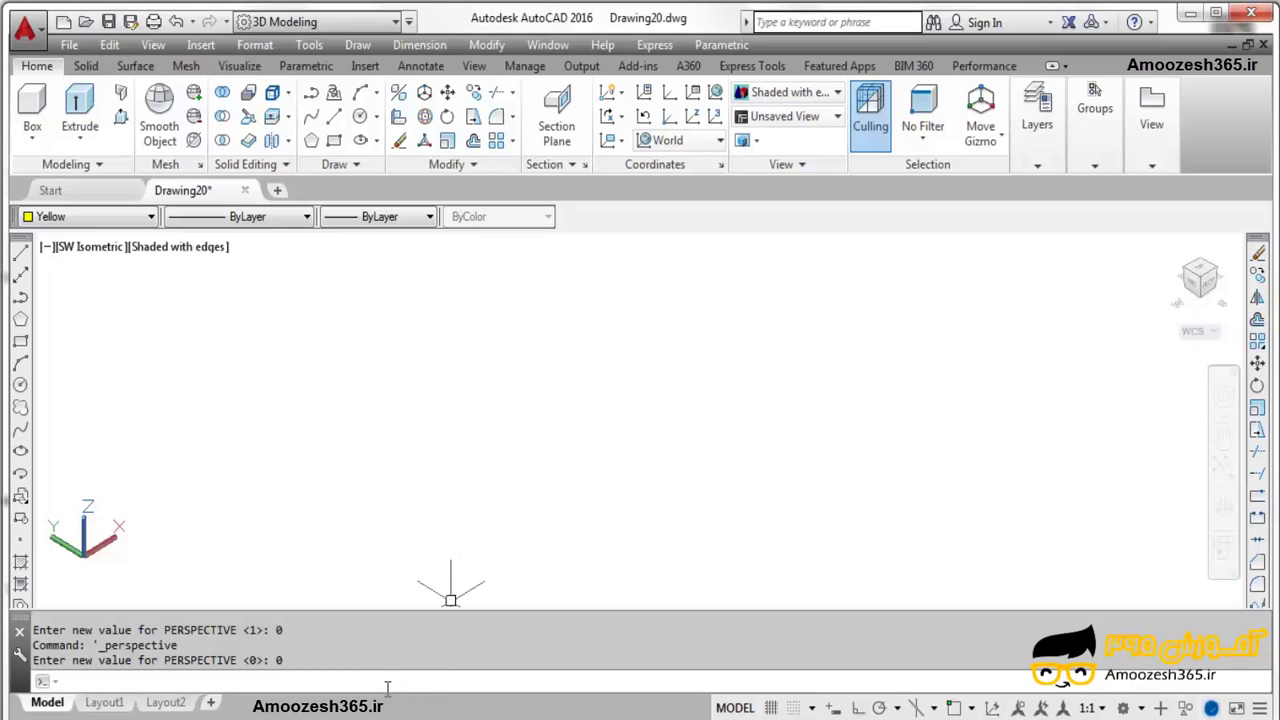
text(3DPOL)
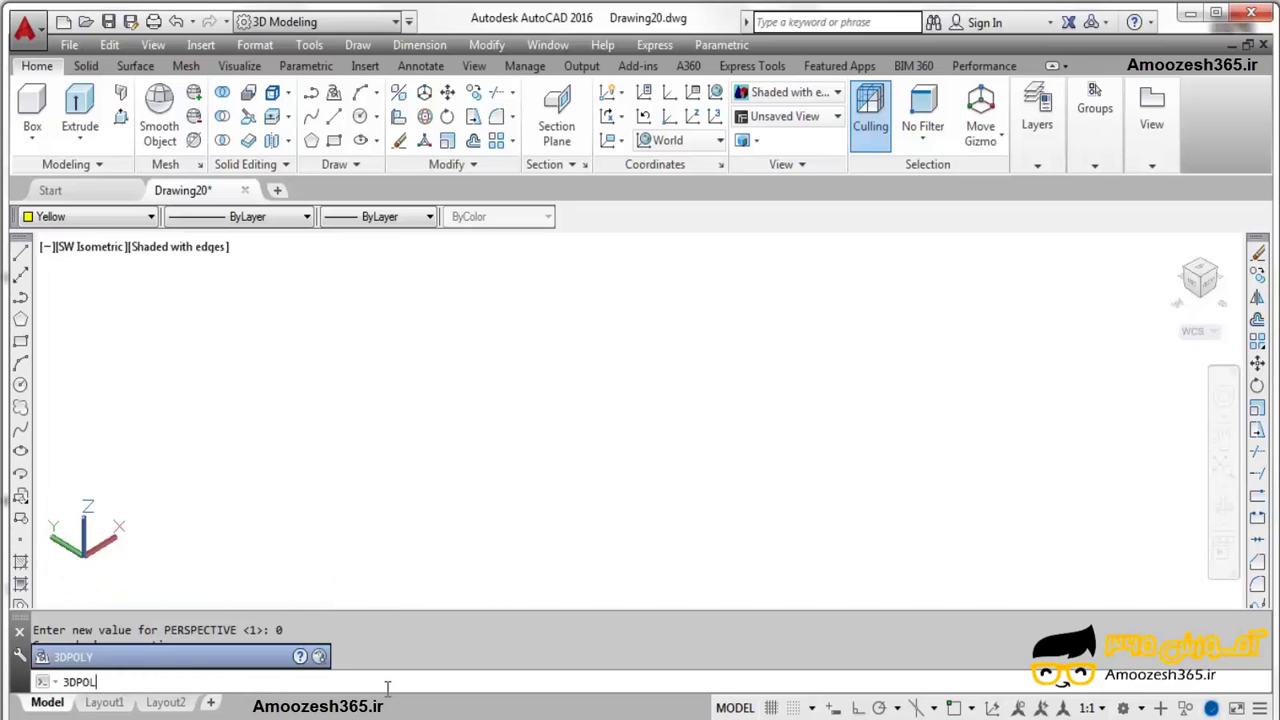
text(Y)
key(Return)
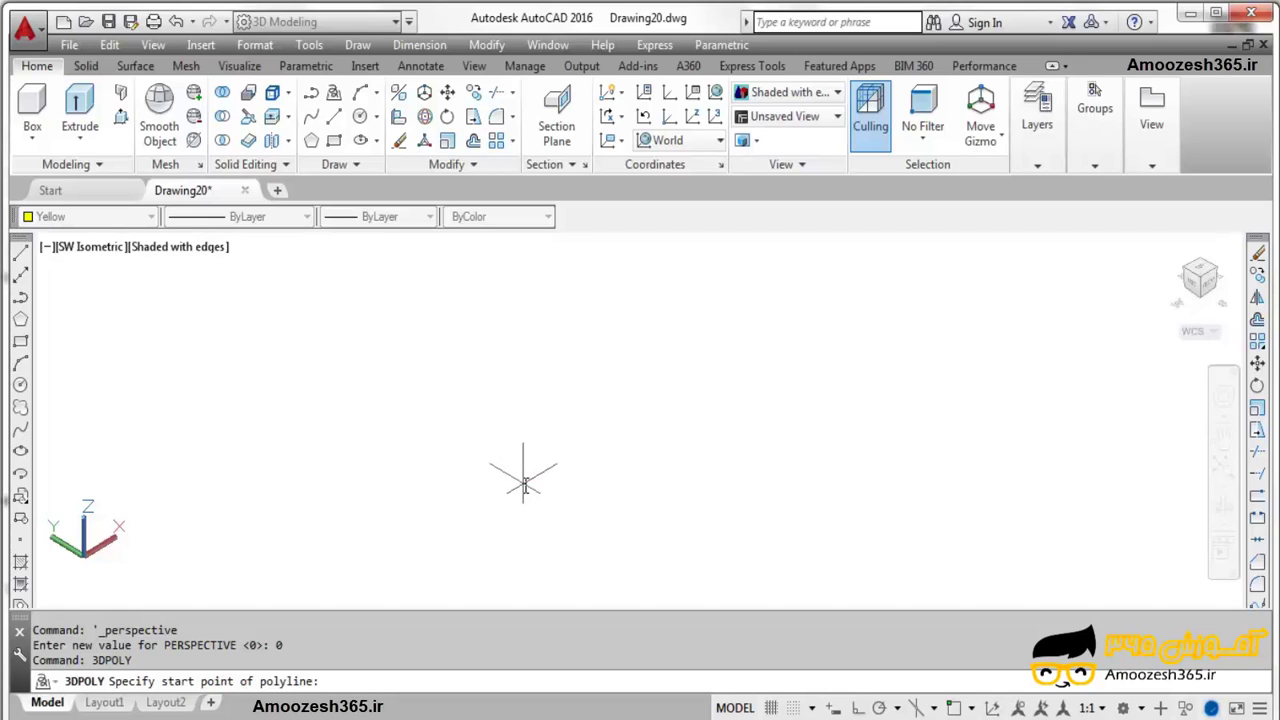
text(10,10)
key(Return)
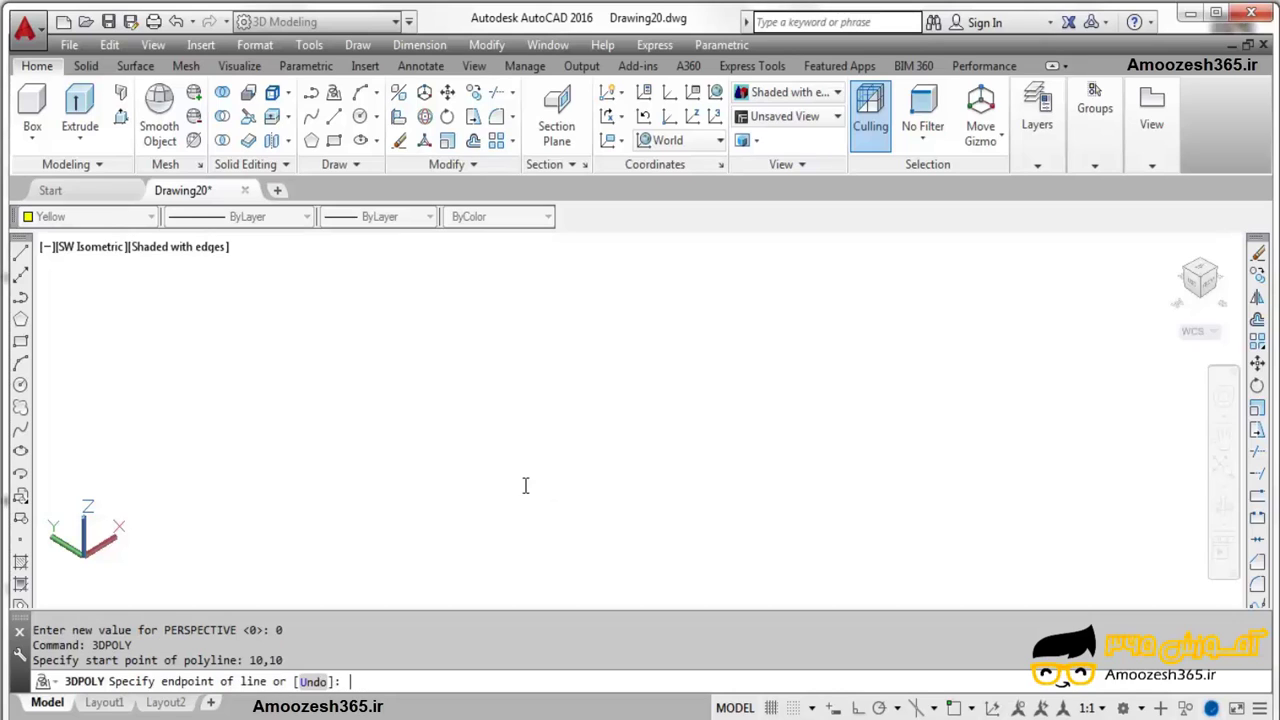
scroll(646, 349, down, 4)
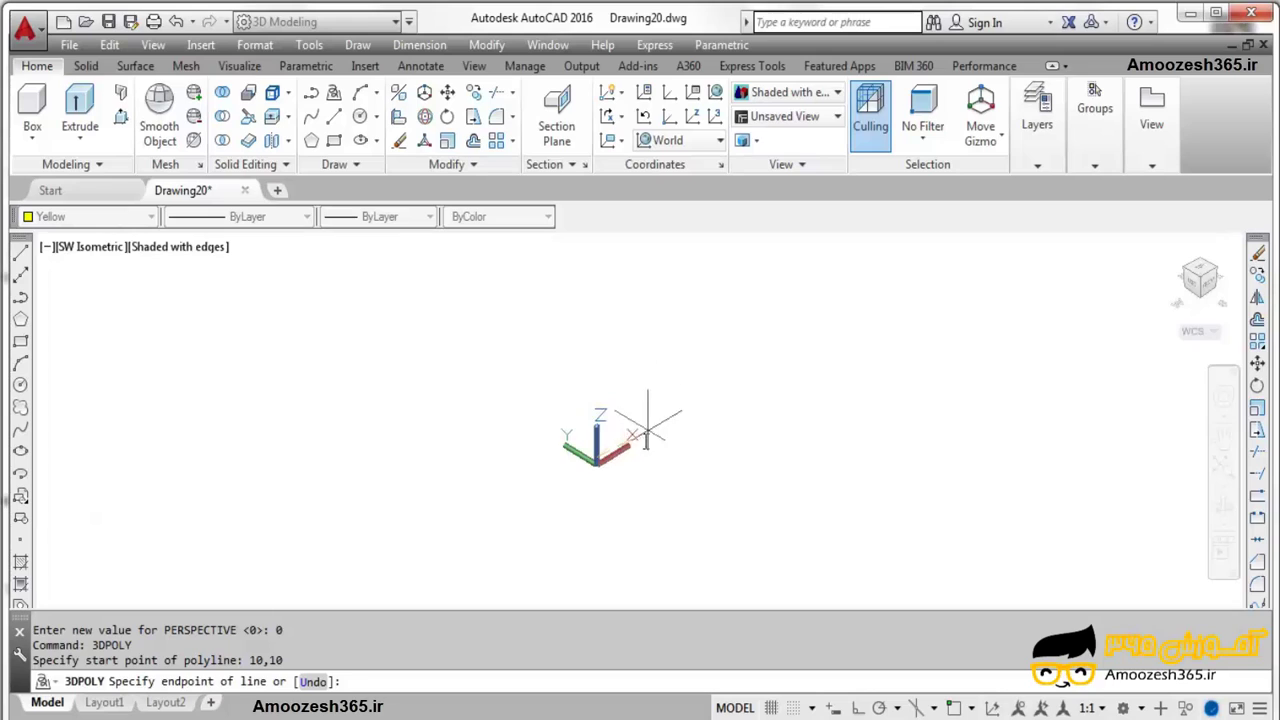
scroll(620, 340, up, 5)
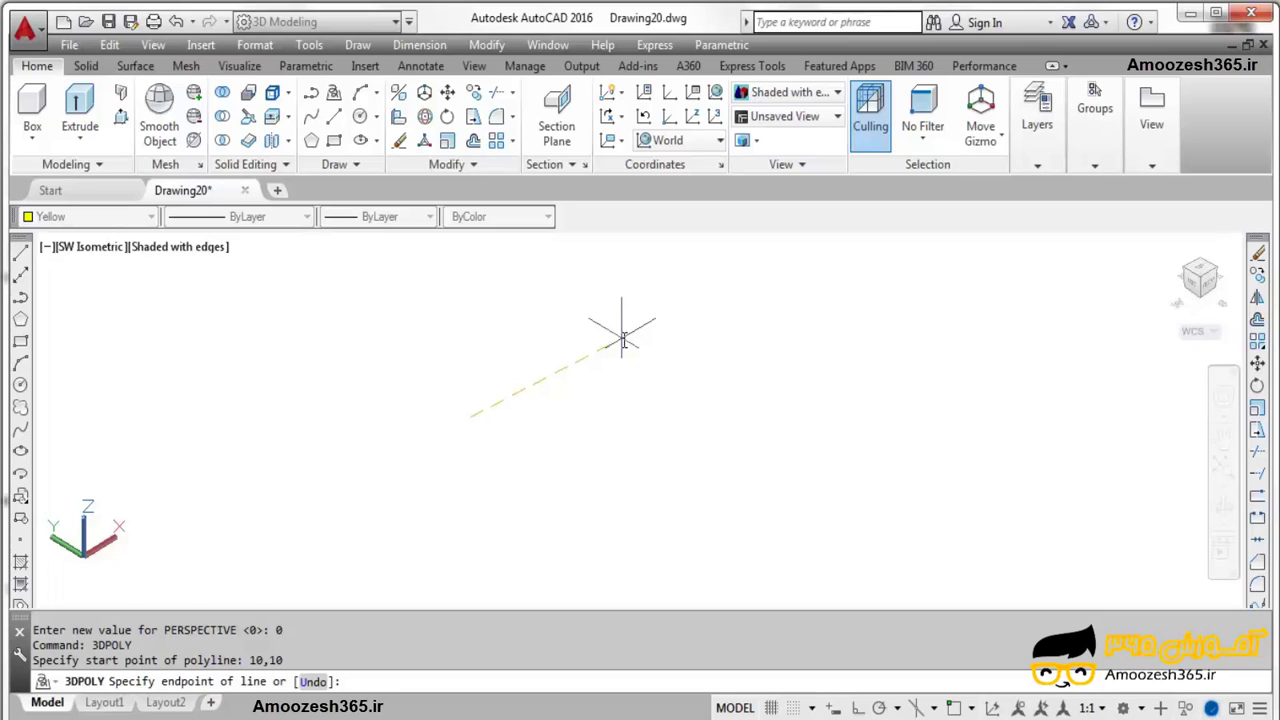
text(@6,0,0)
key(Return)
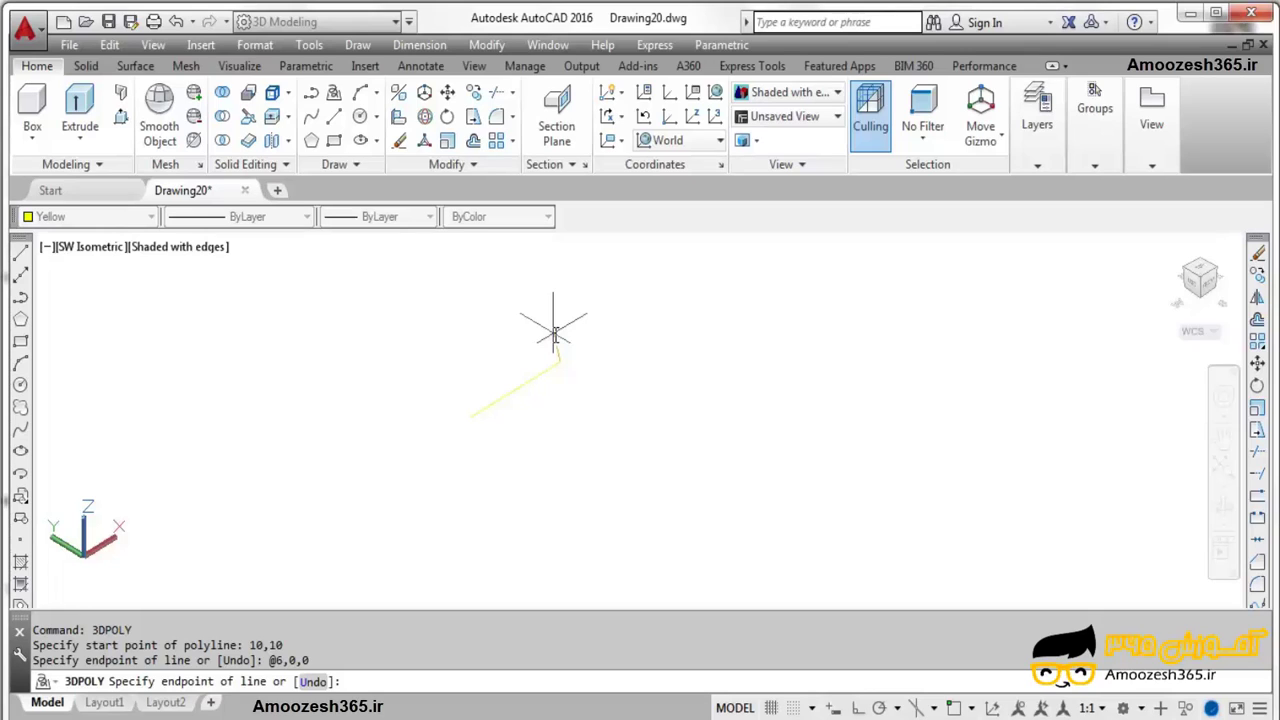
Continue the 3D polyline with the foot and stem of the Y profile through @0,0,1, @-2,0,0 and @0,0,4
text(@0,0,1)
key(Return)
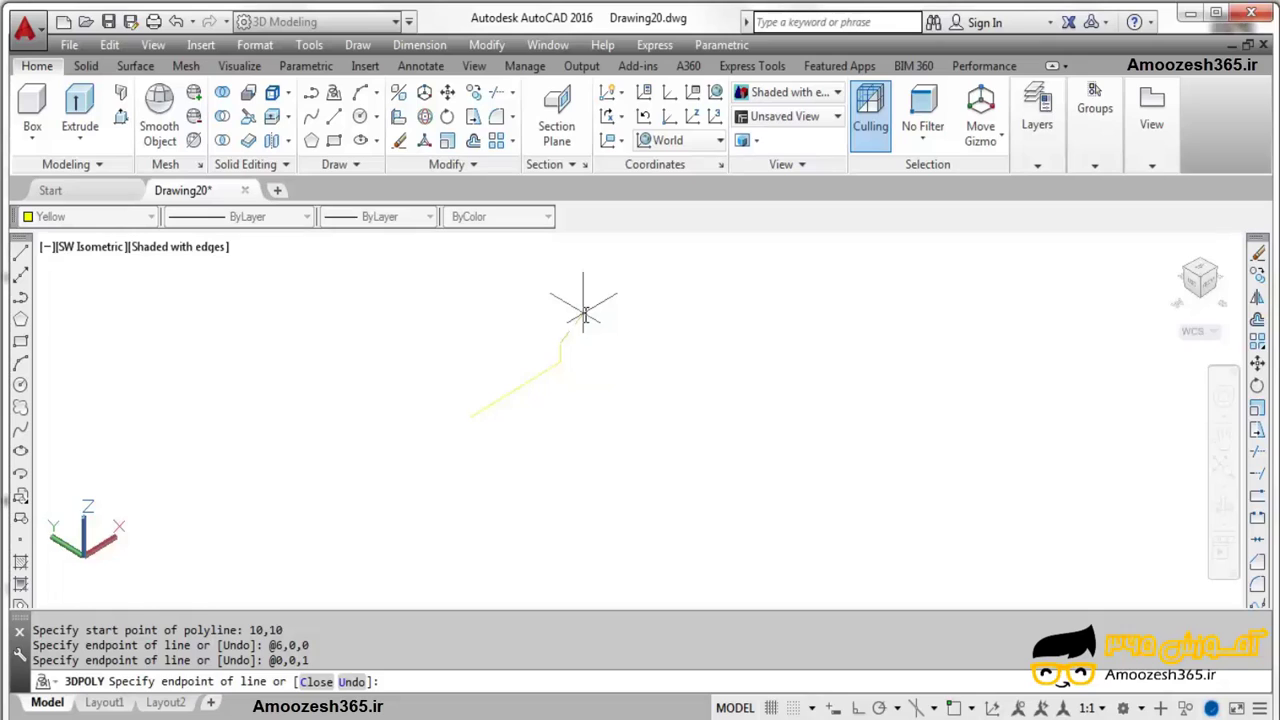
text(@-2,0,0)
key(Return)
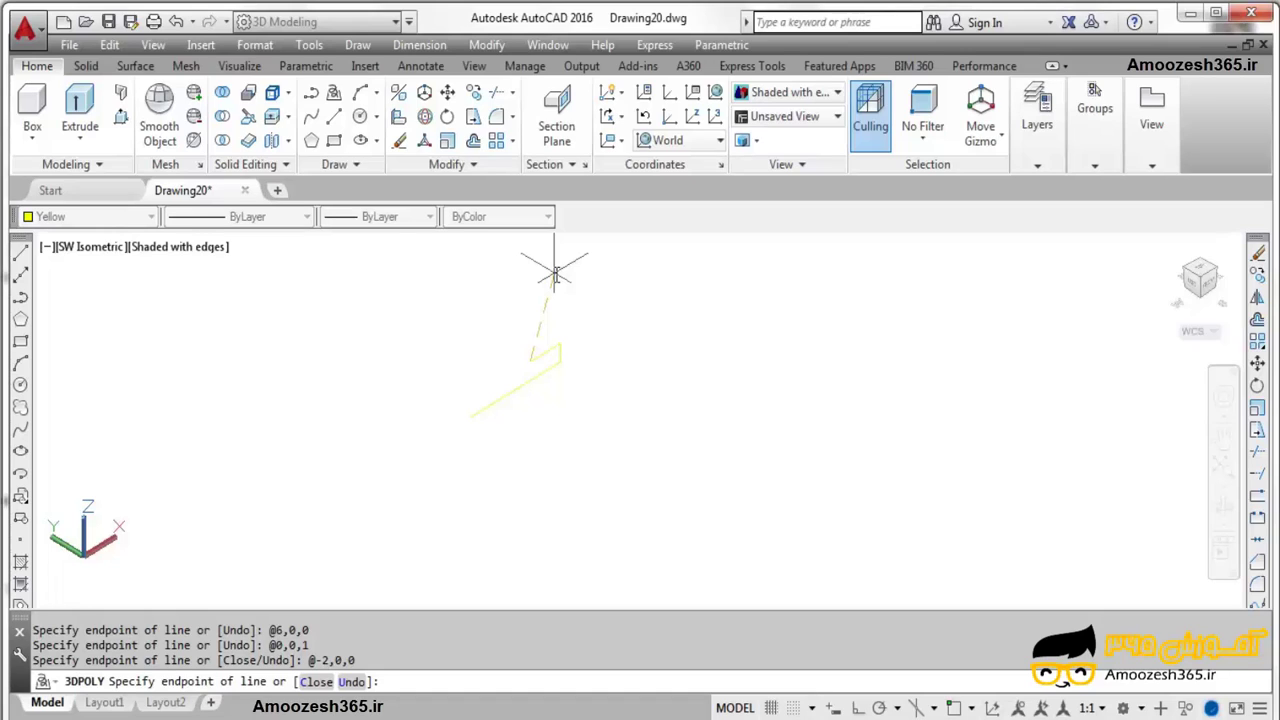
text(@0,0,4)
key(Return)
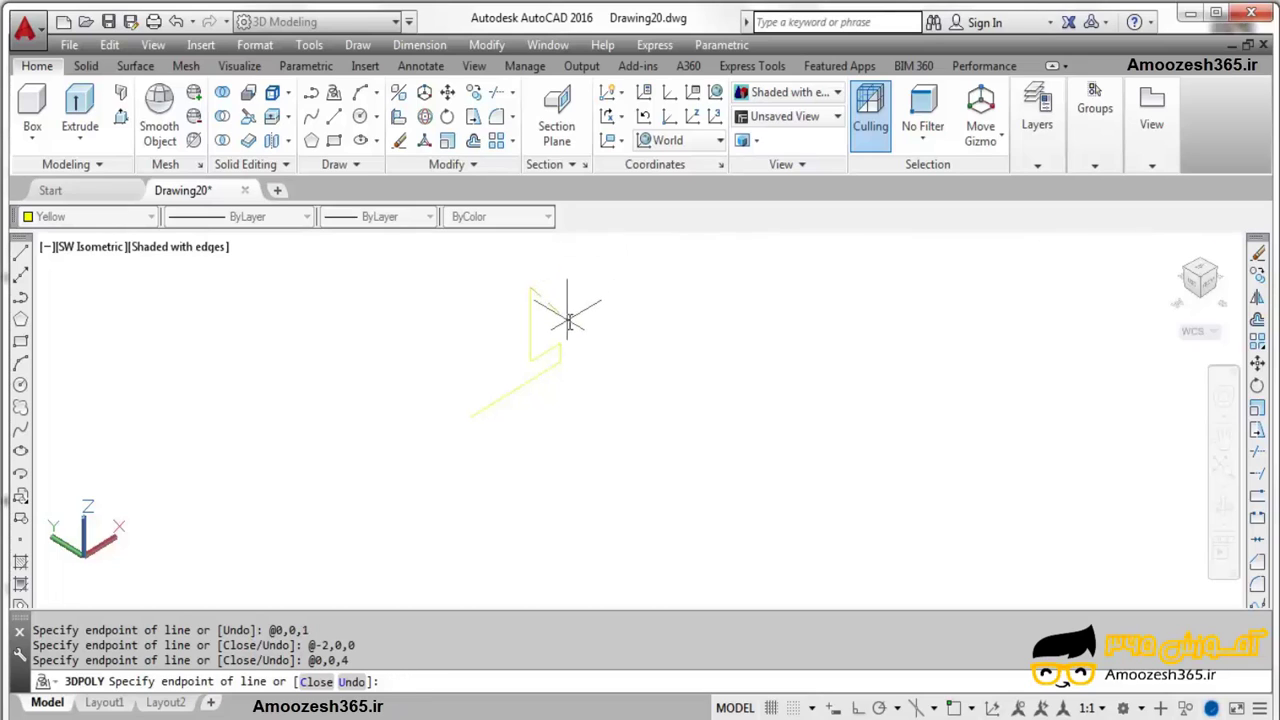
Add the first arm of the Y profile to the 3D polyline through @2,0,3, @-1,0,0 and @-2,0,-3
middle_drag(567, 320, 608, 386)
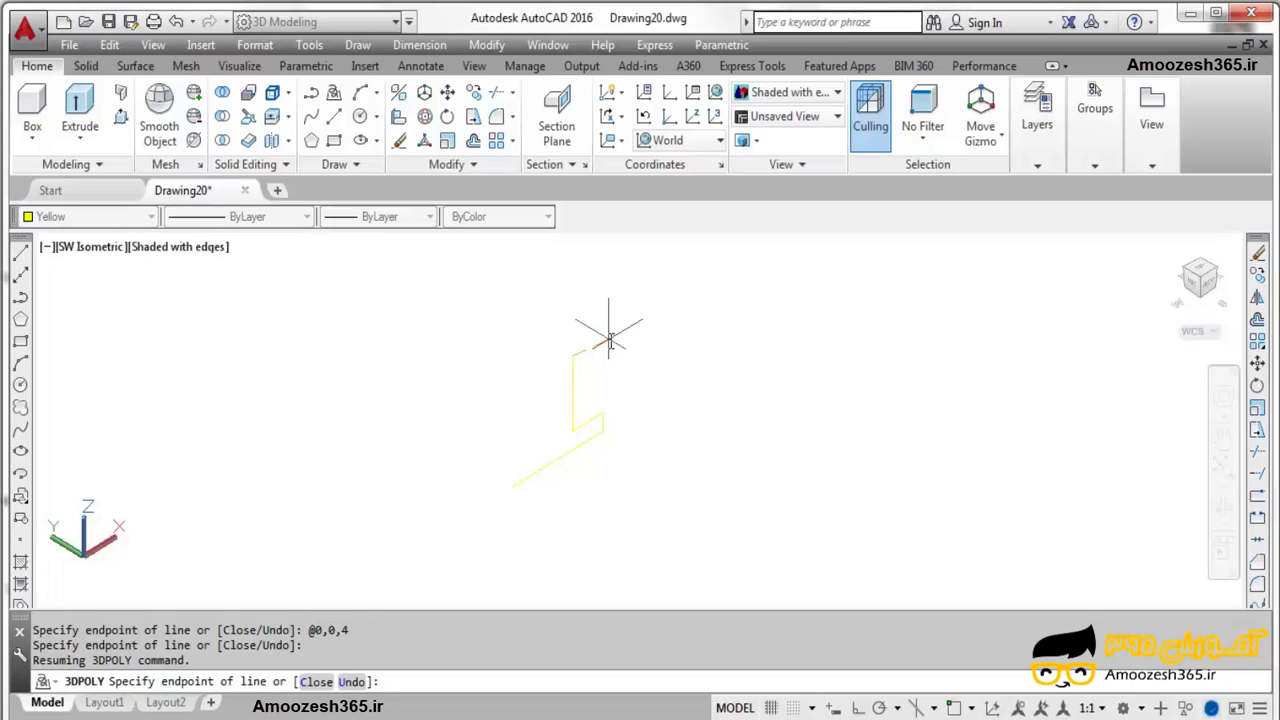
text(@2,0,3)
key(Return)
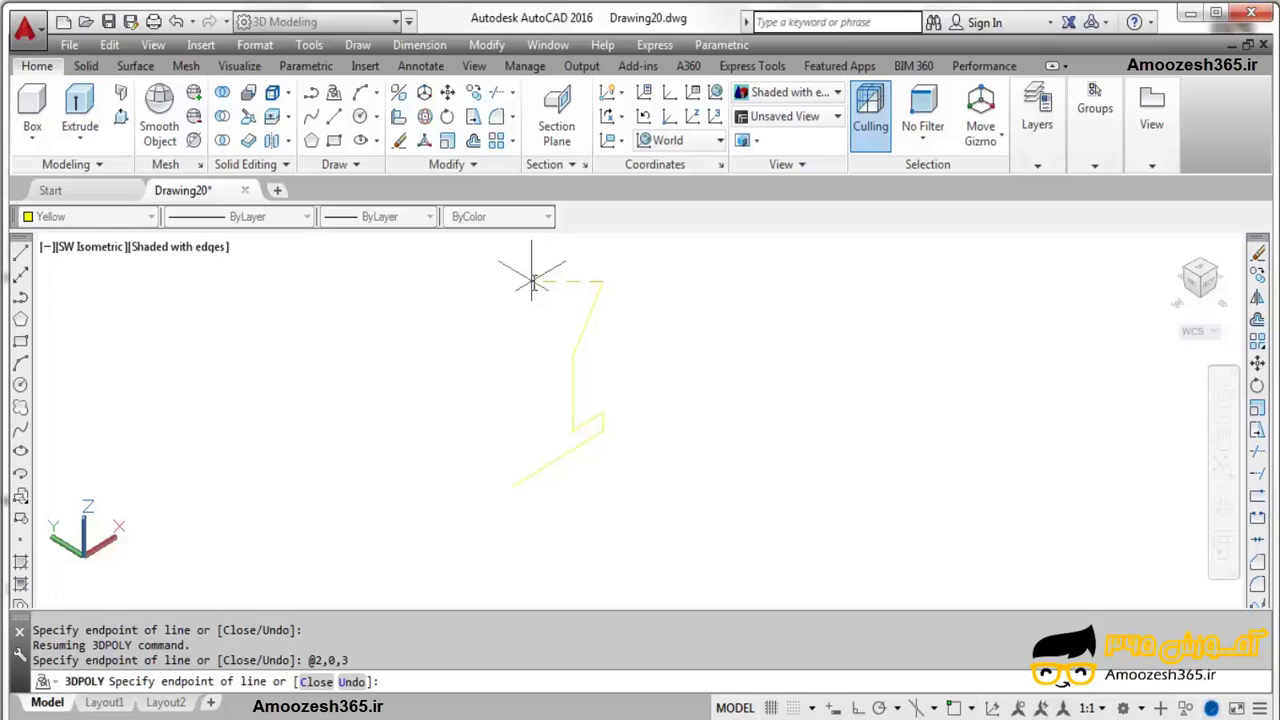
text(@-1,0,0)
key(Return)
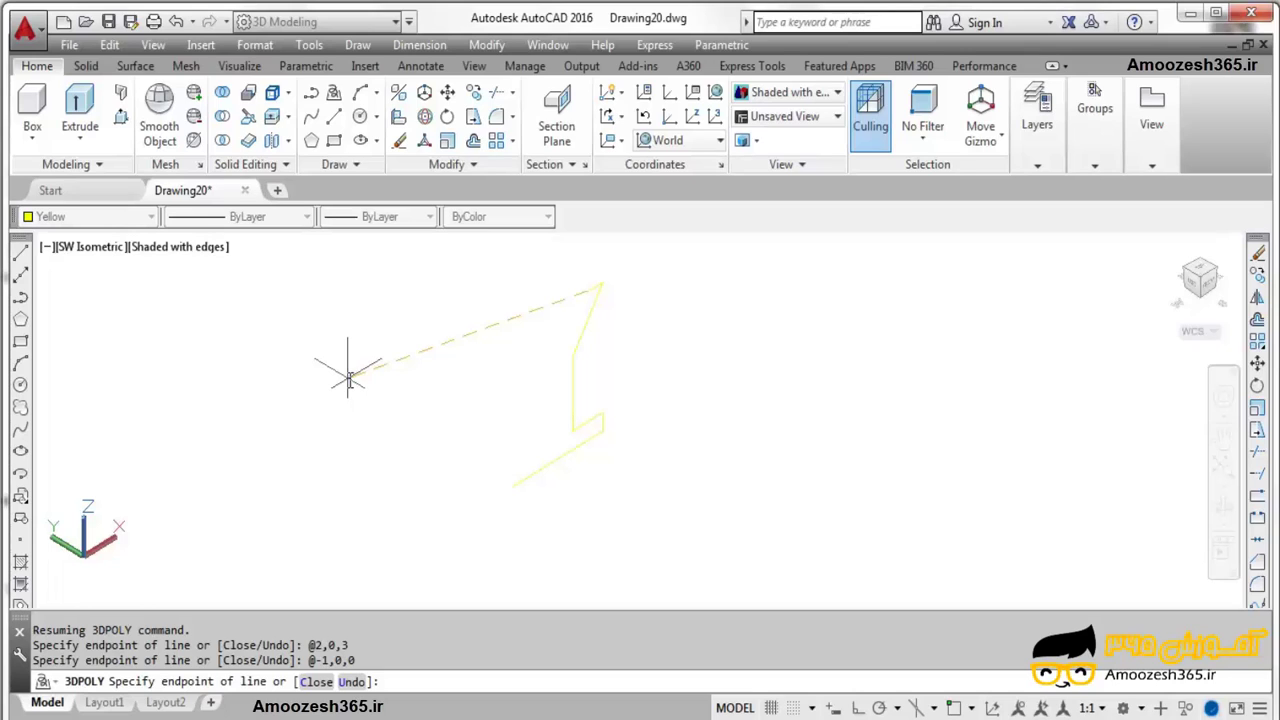
text(@-2)
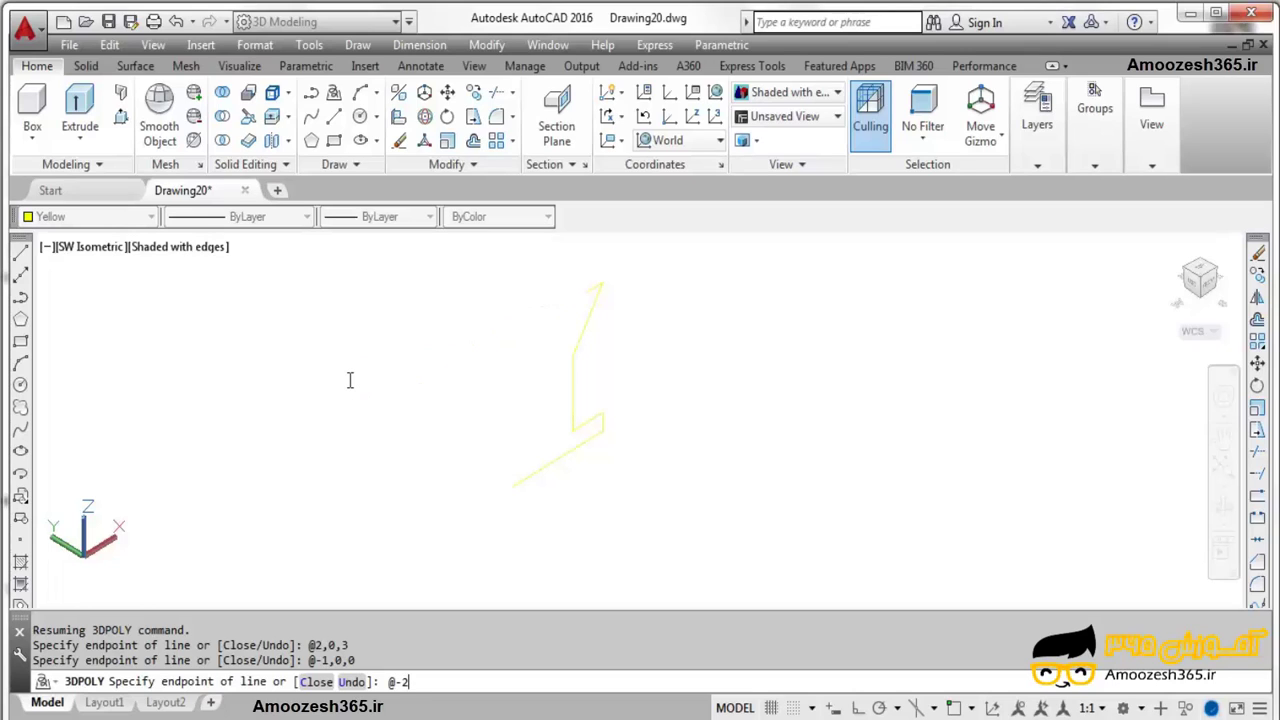
text(,0)
text(,-3)
key(Return)
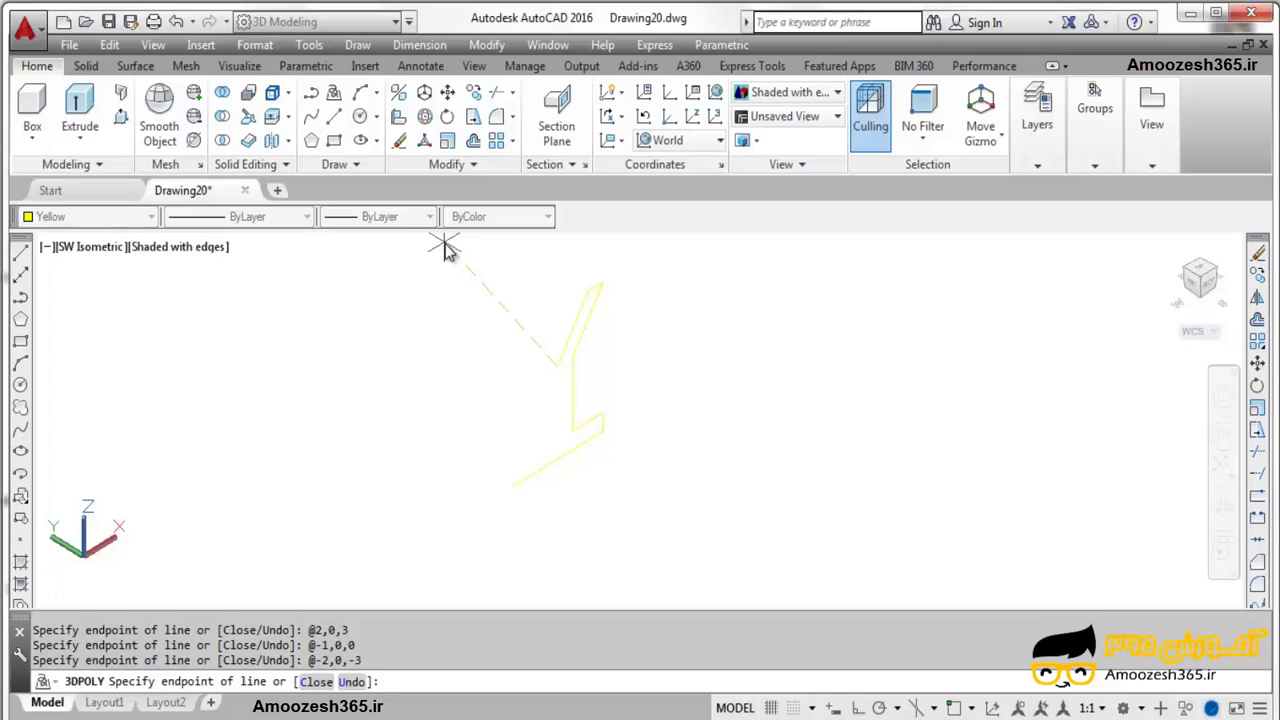
Add the second arm of the Y profile to the 3D polyline through @-2,0,3, @-1,0,0 and @2,0,-3
text(@-2,0,3)
key(Return)
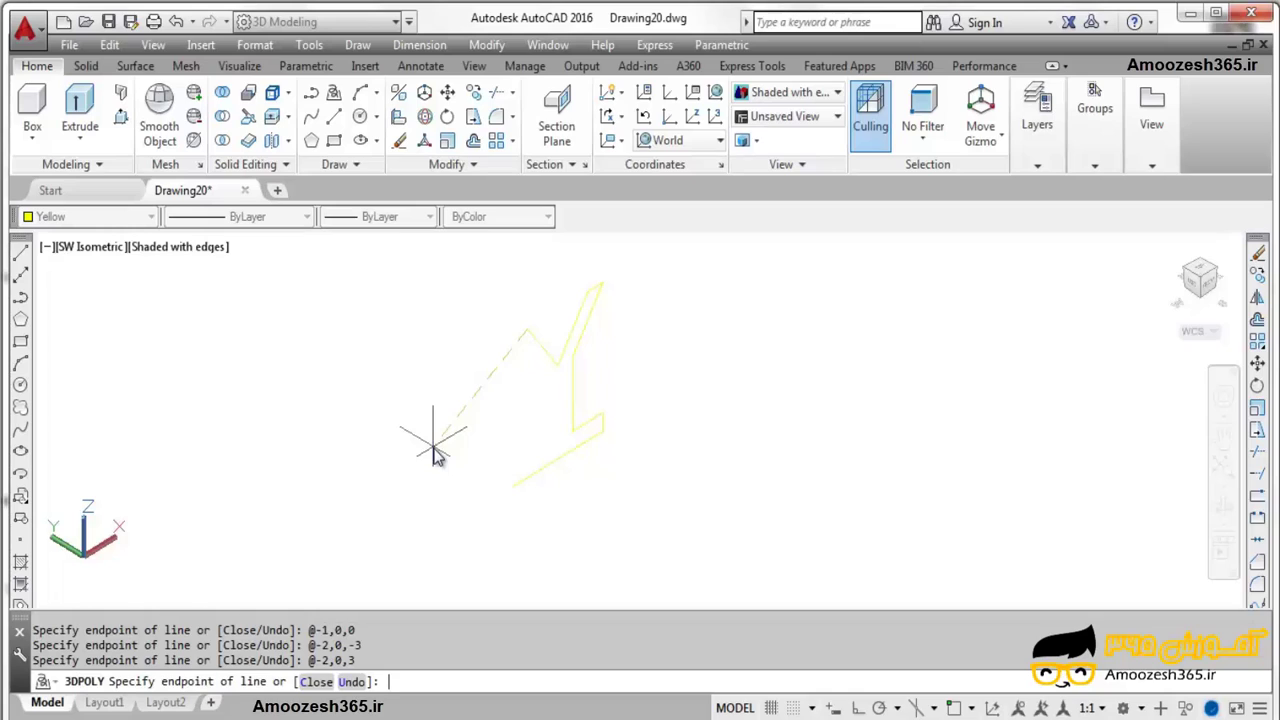
text(@-1,0,0)
key(Return)
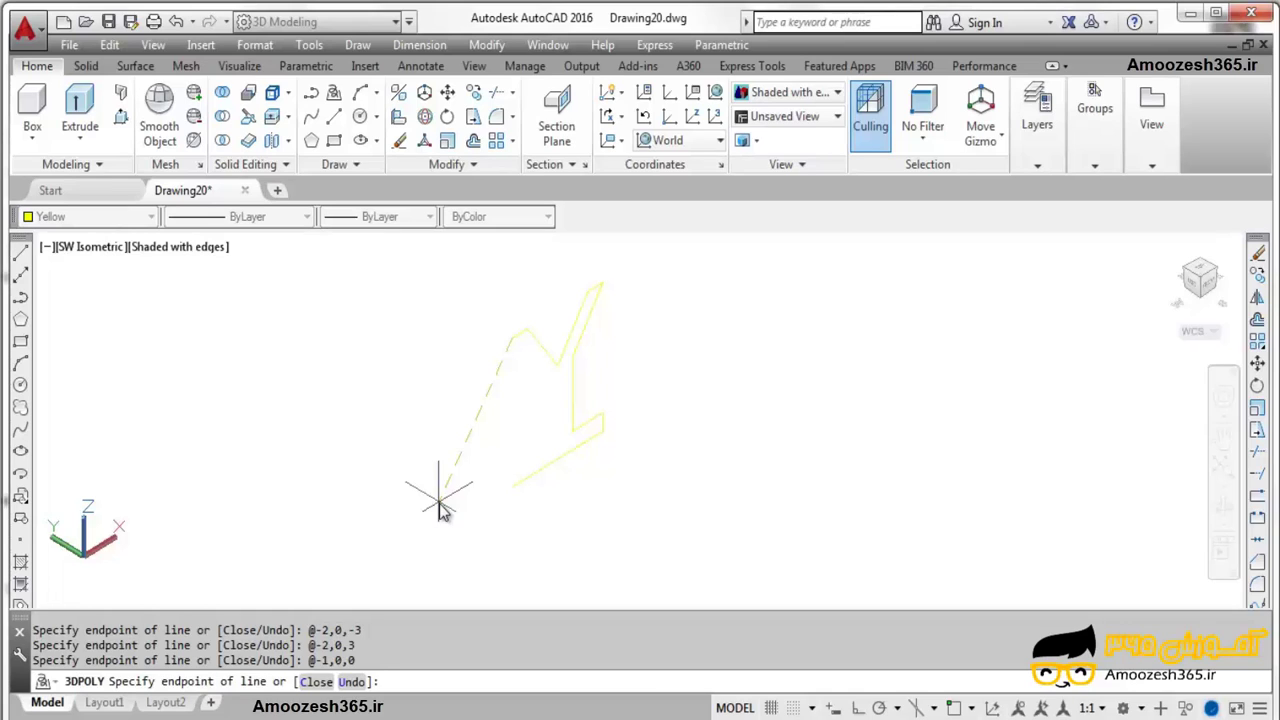
text(@2,0,-3)
key(Return)
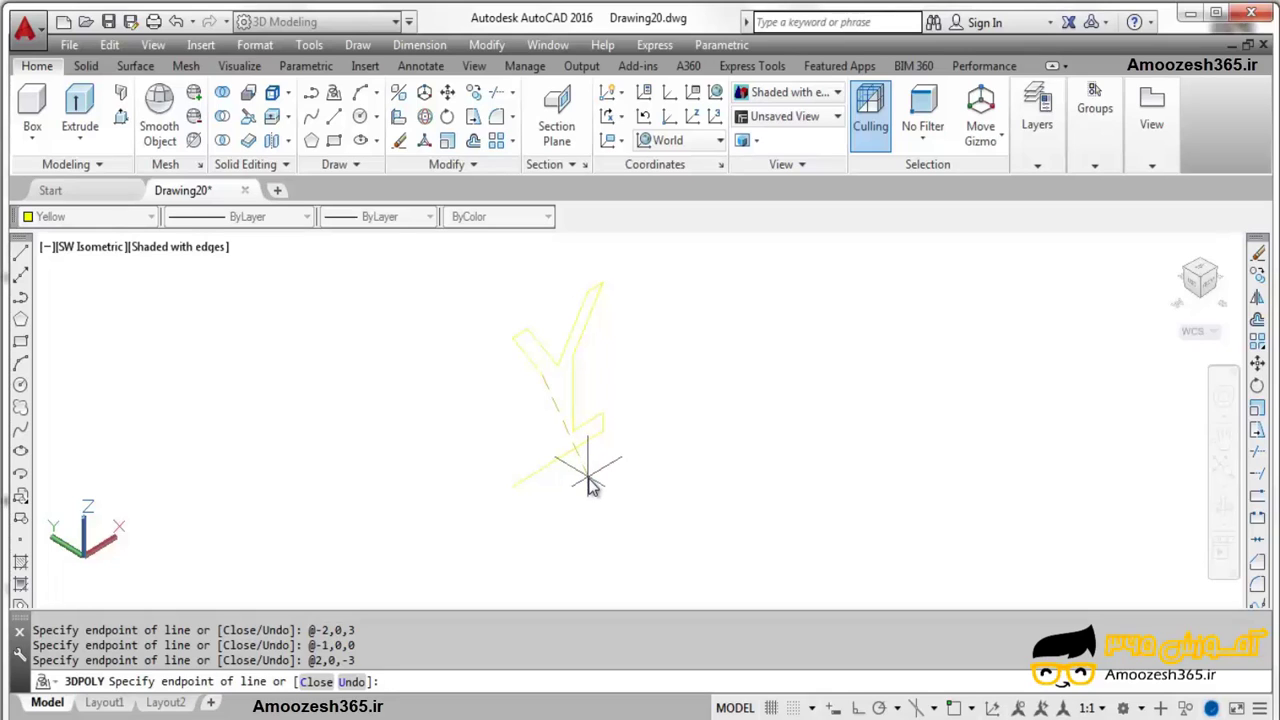
Finish the Y profile's 3D polyline through @0,0,-4 and @-2,0,0, and close it back to its start point
text(@0,0,-4)
key(Return)
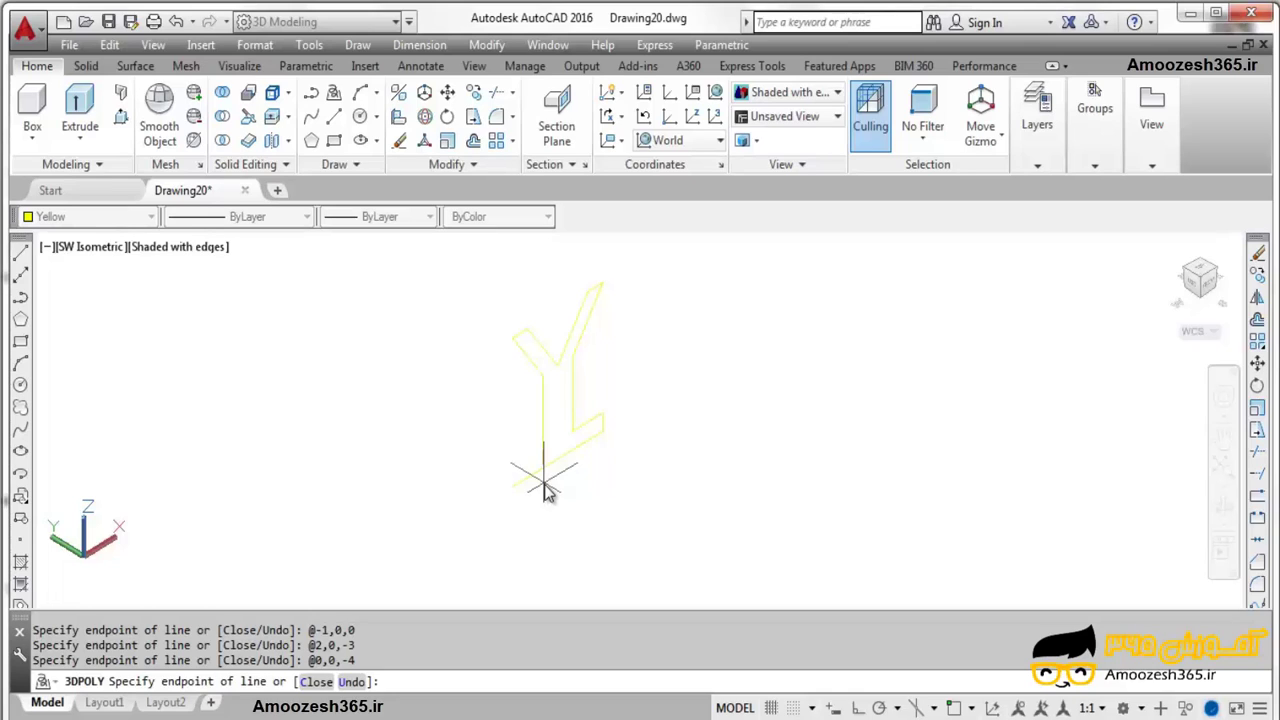
text(@-2,0,0)
key(Return)
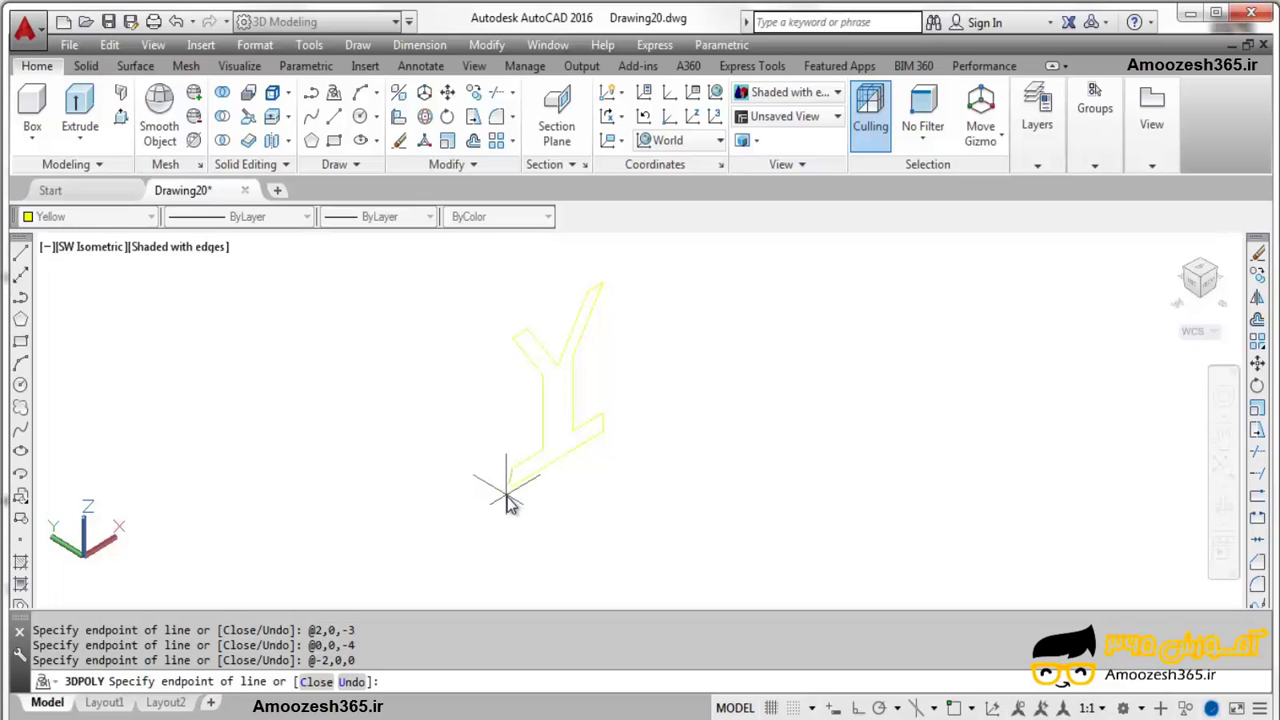
text(c)
key(Return)
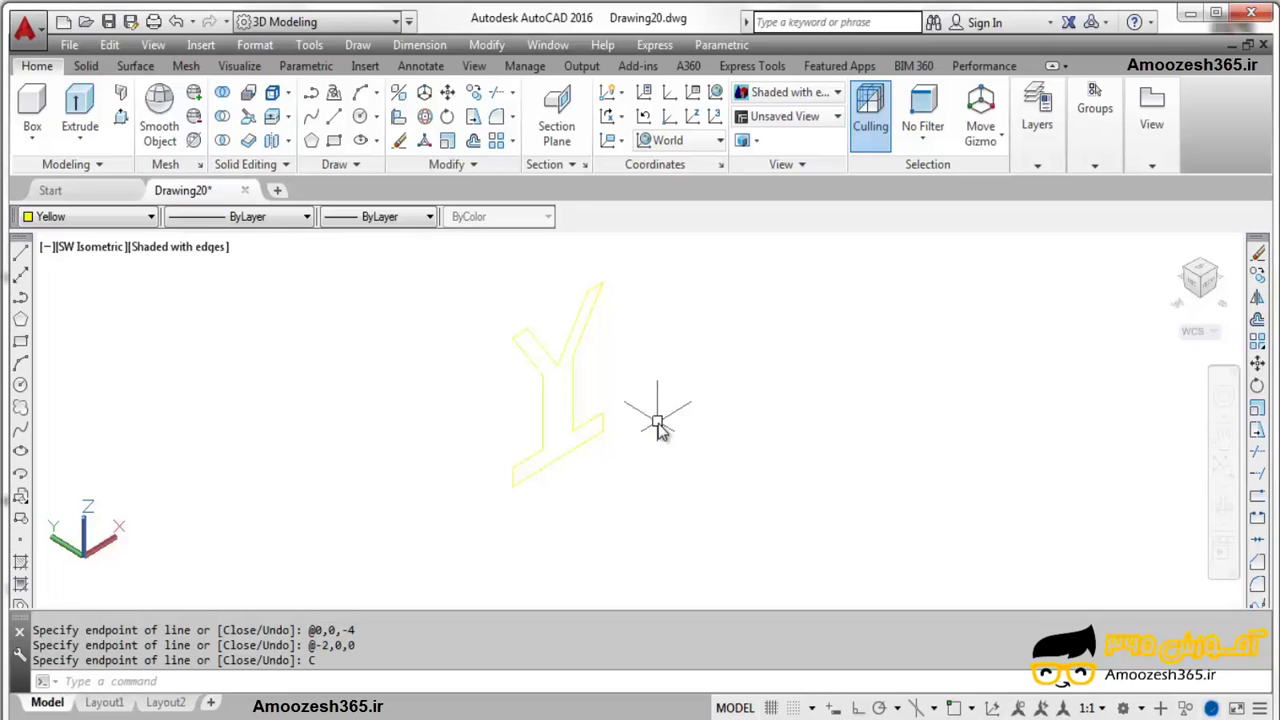
Draw a line below the Y profile from 10,10,-2 to @6,0,0 as the revolution axis
text(l)
key(Return)
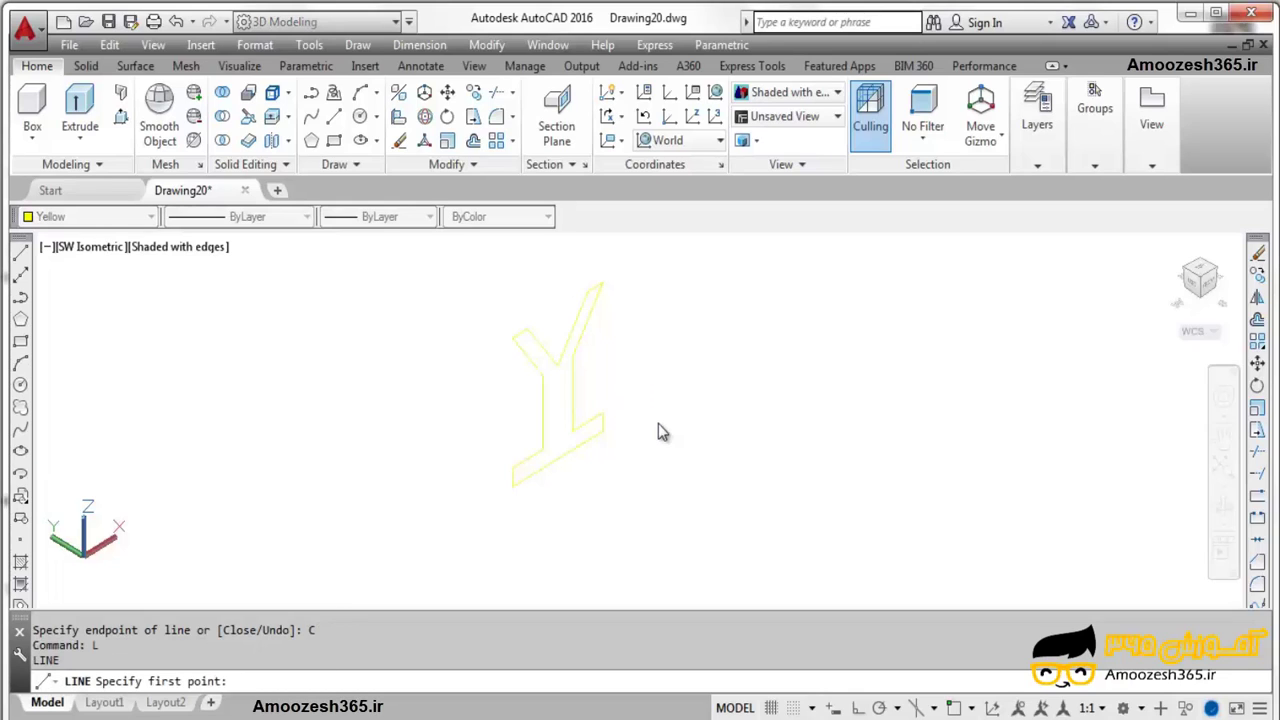
text(10,10,-2)
key(Return)
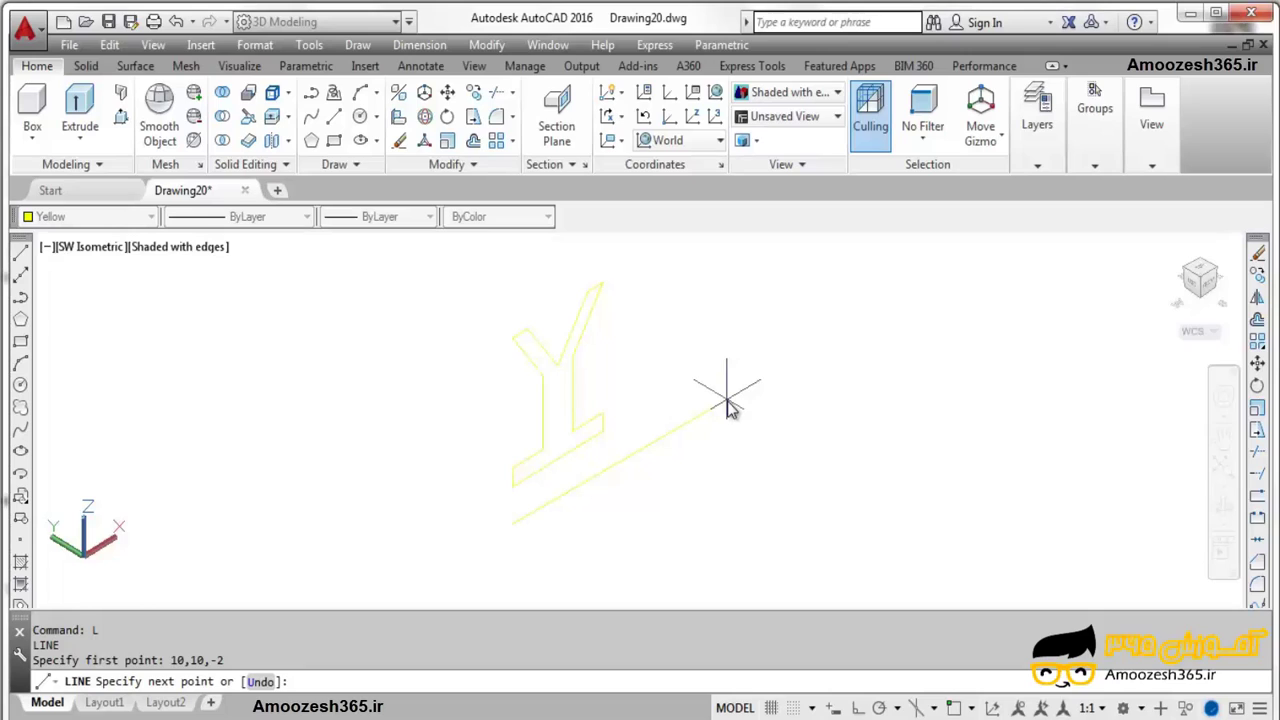
text(@6,0,0)
key(Return)
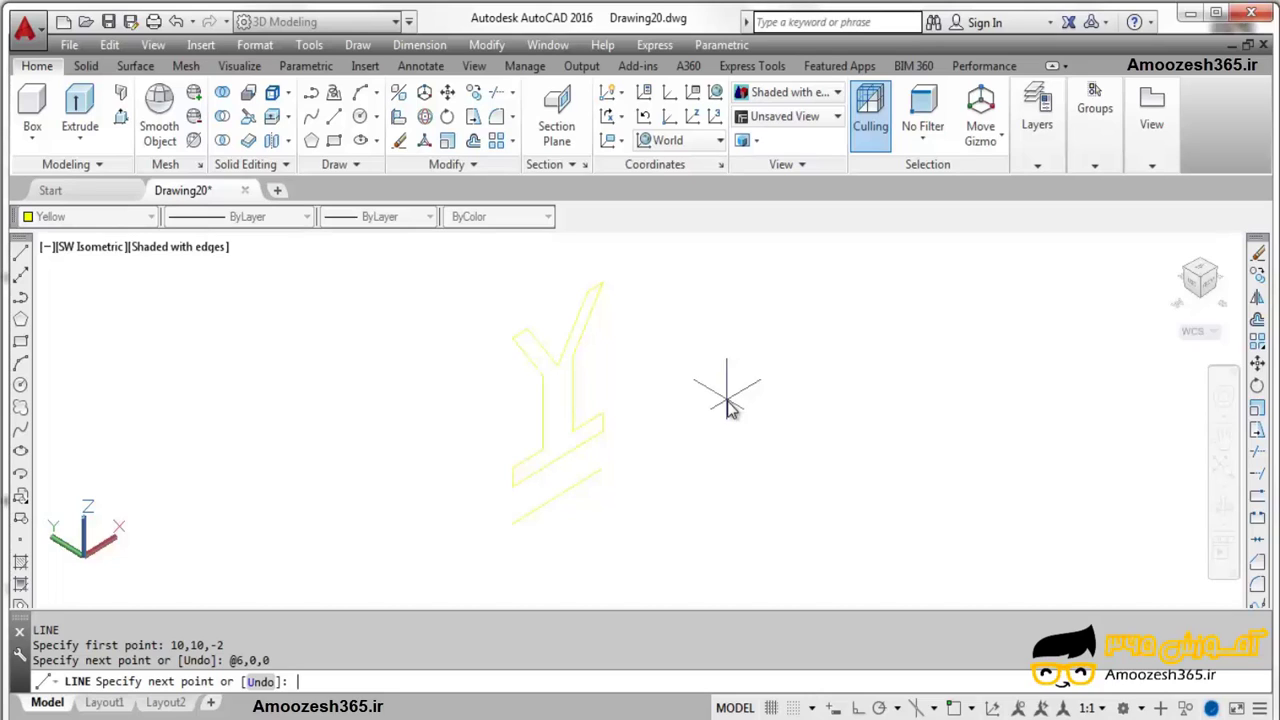
key(Return)
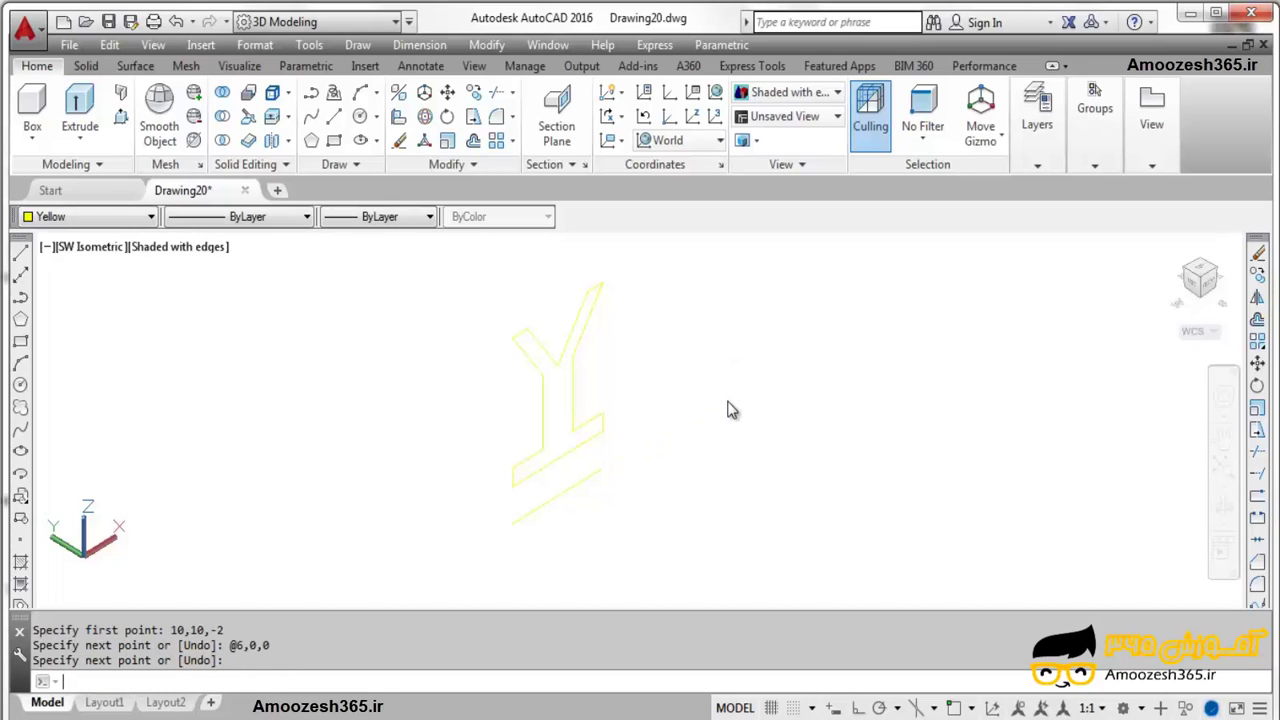
Revolve the closed Y profile 360 degrees with REVOLVE, using the Object option and the line below it as the axis
text(REV)
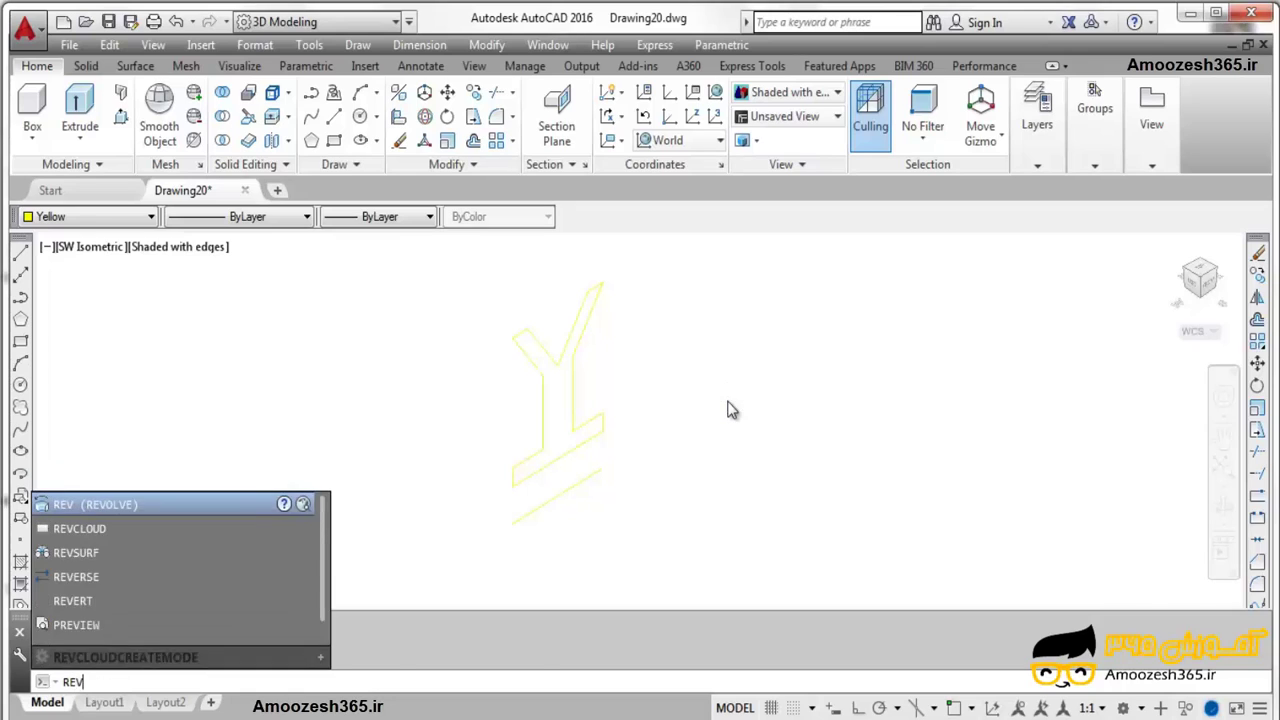
key(Return)
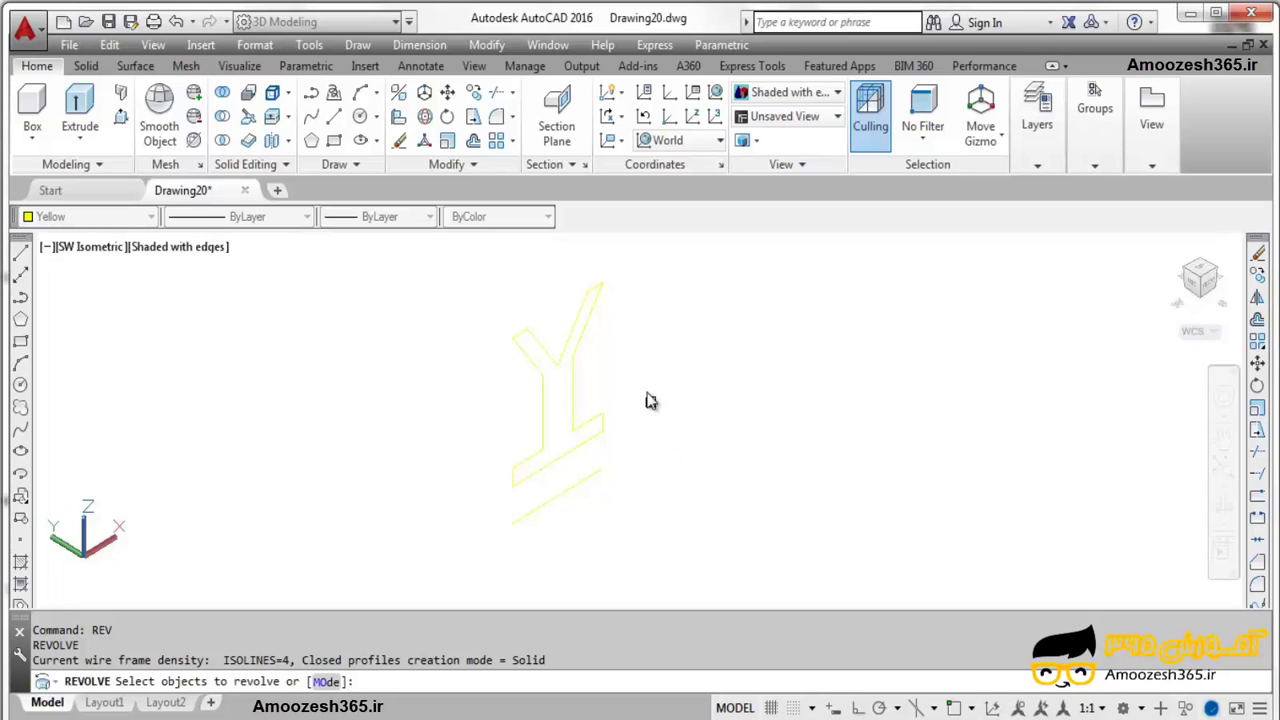
click(574, 360)
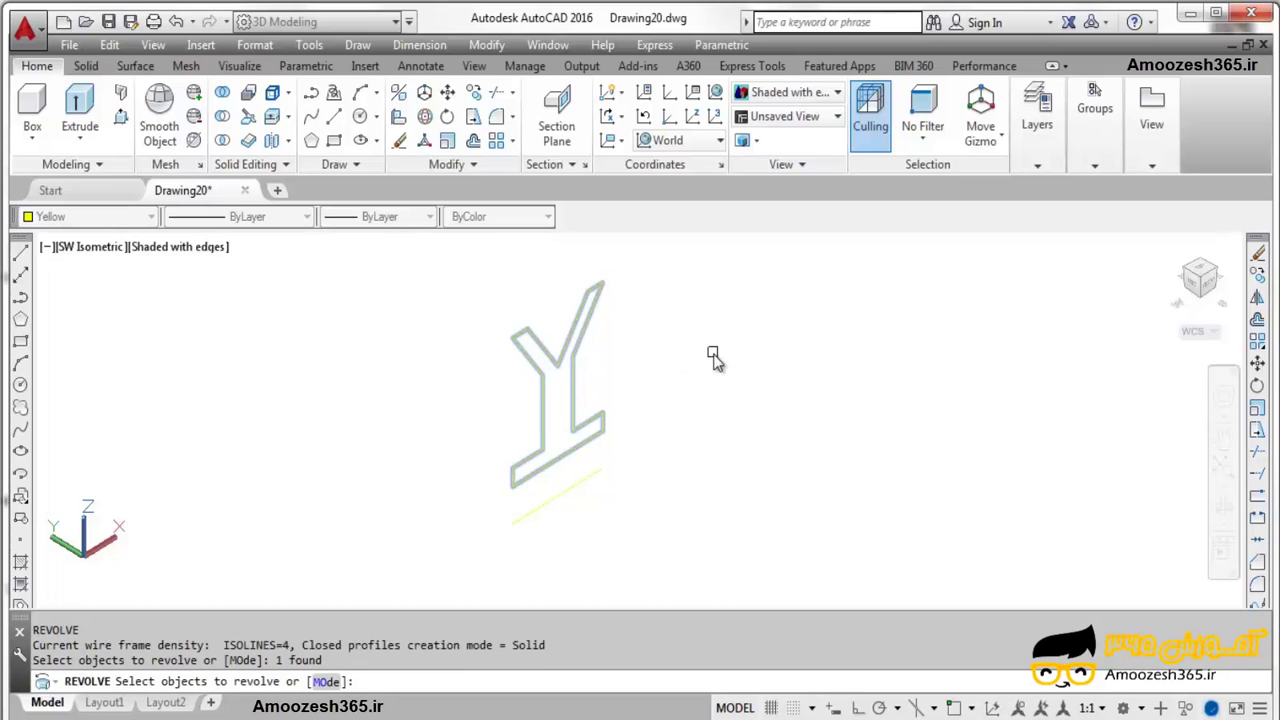
key(Return)
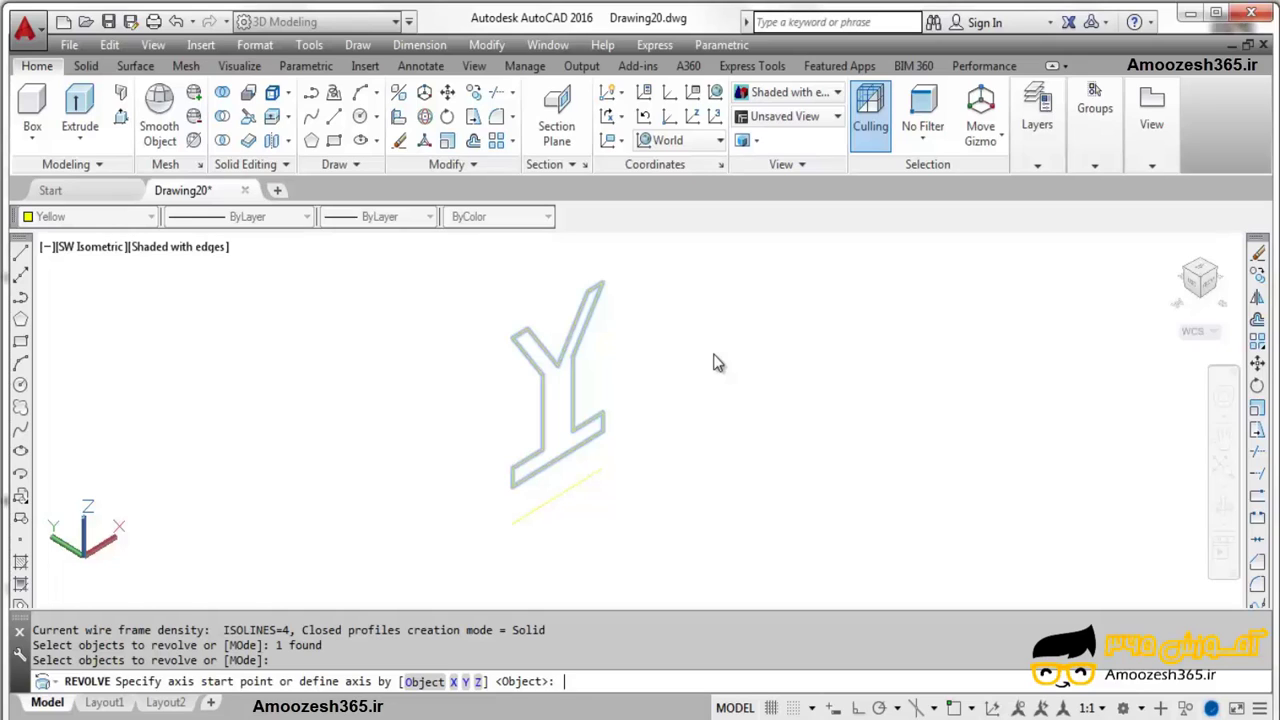
text(O)
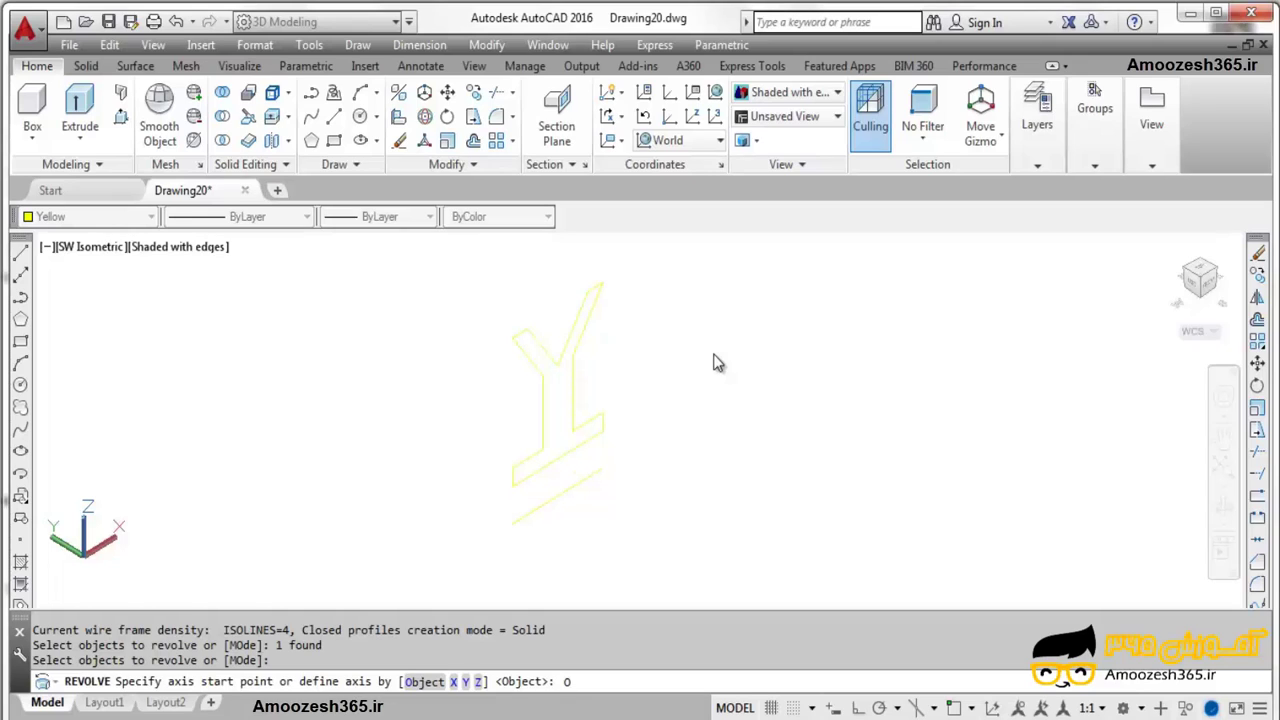
key(Return)
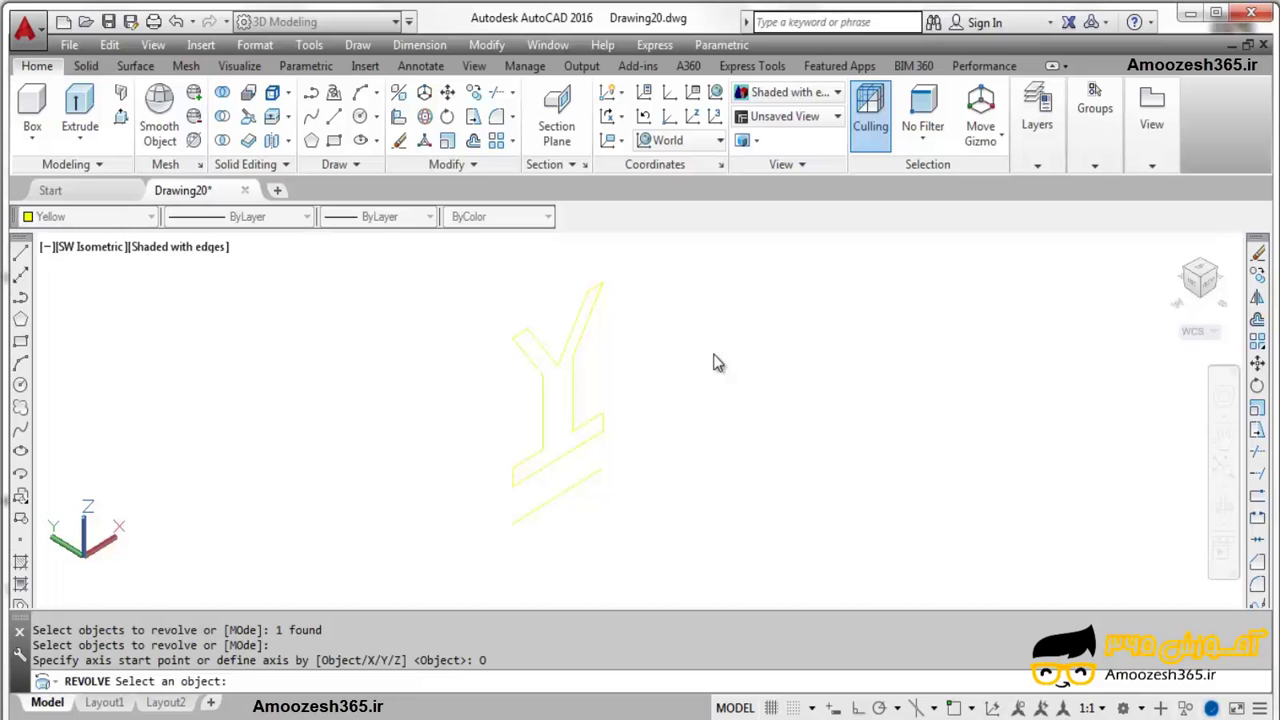
click(566, 494)
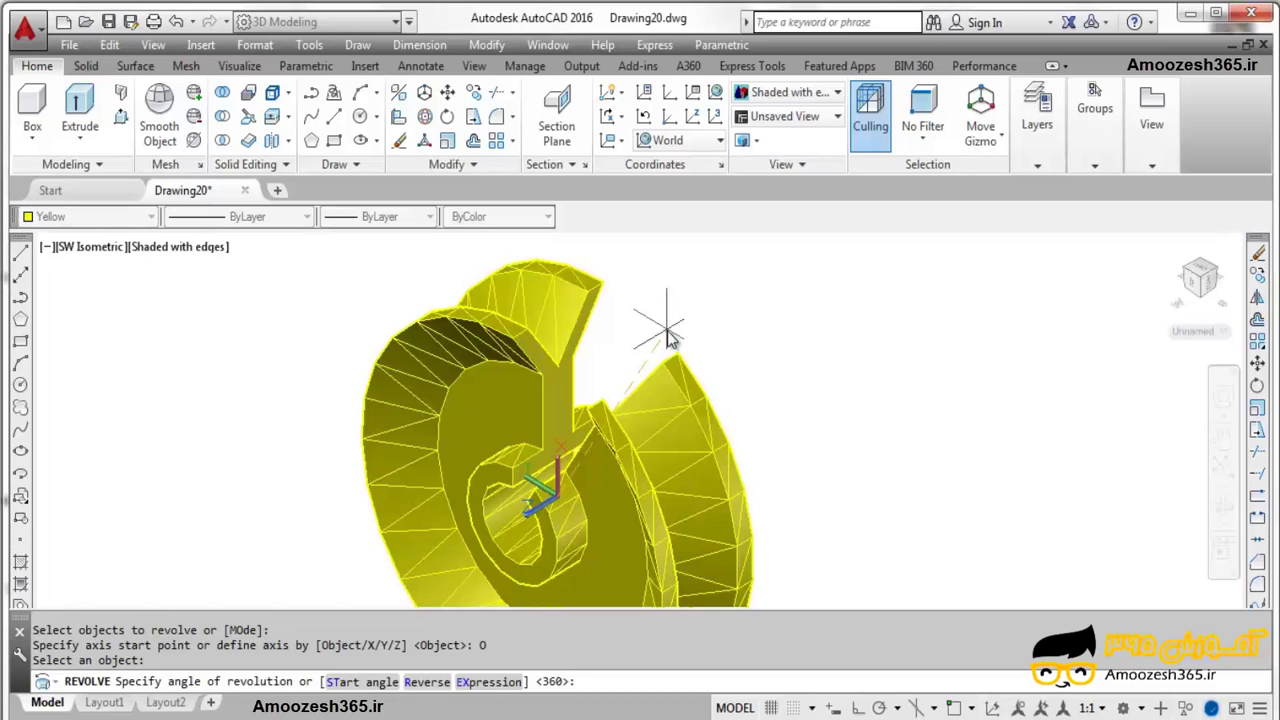
text(360)
key(Return)
scroll(666, 330, down, 2)
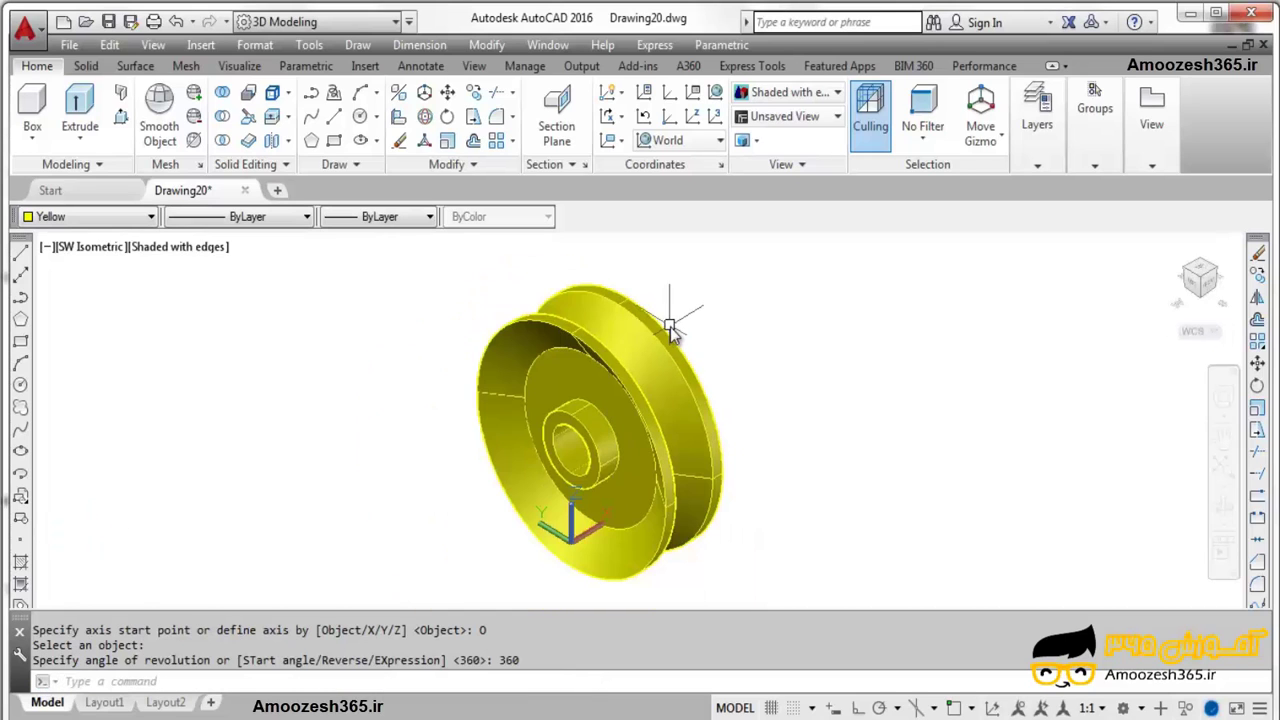
scroll(651, 391, up, 2)
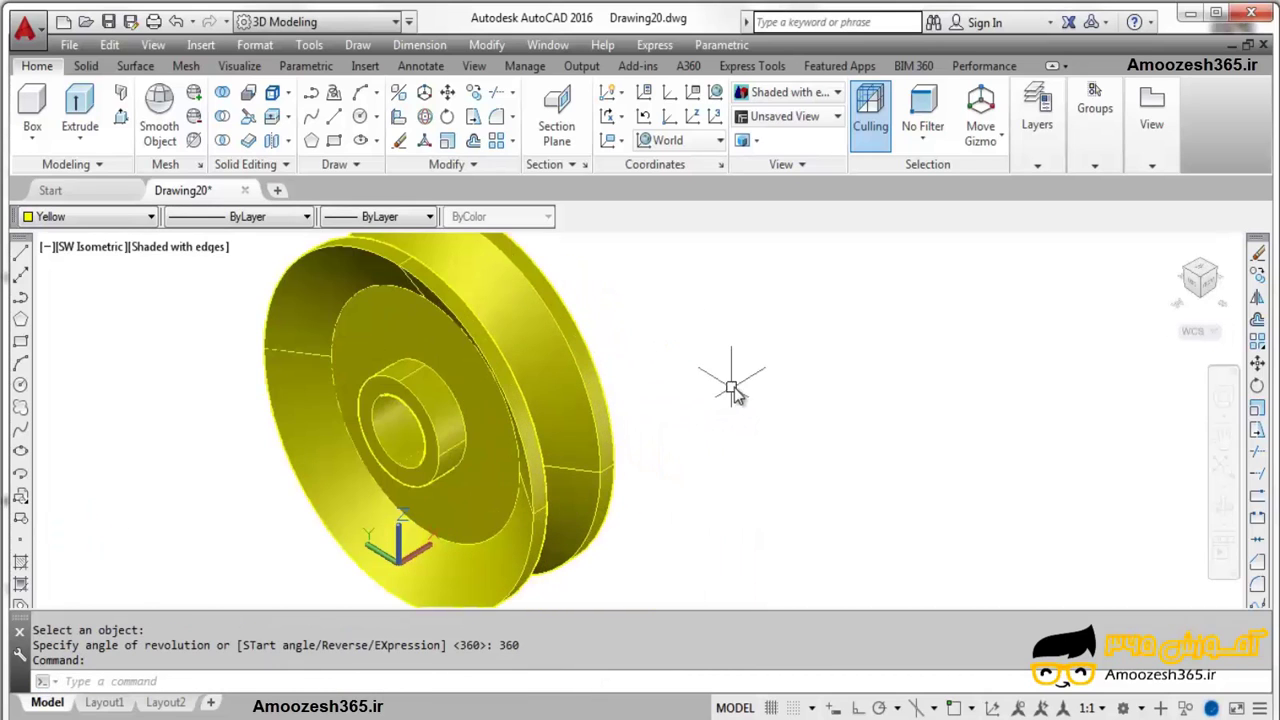
scroll(733, 389, down, 2)
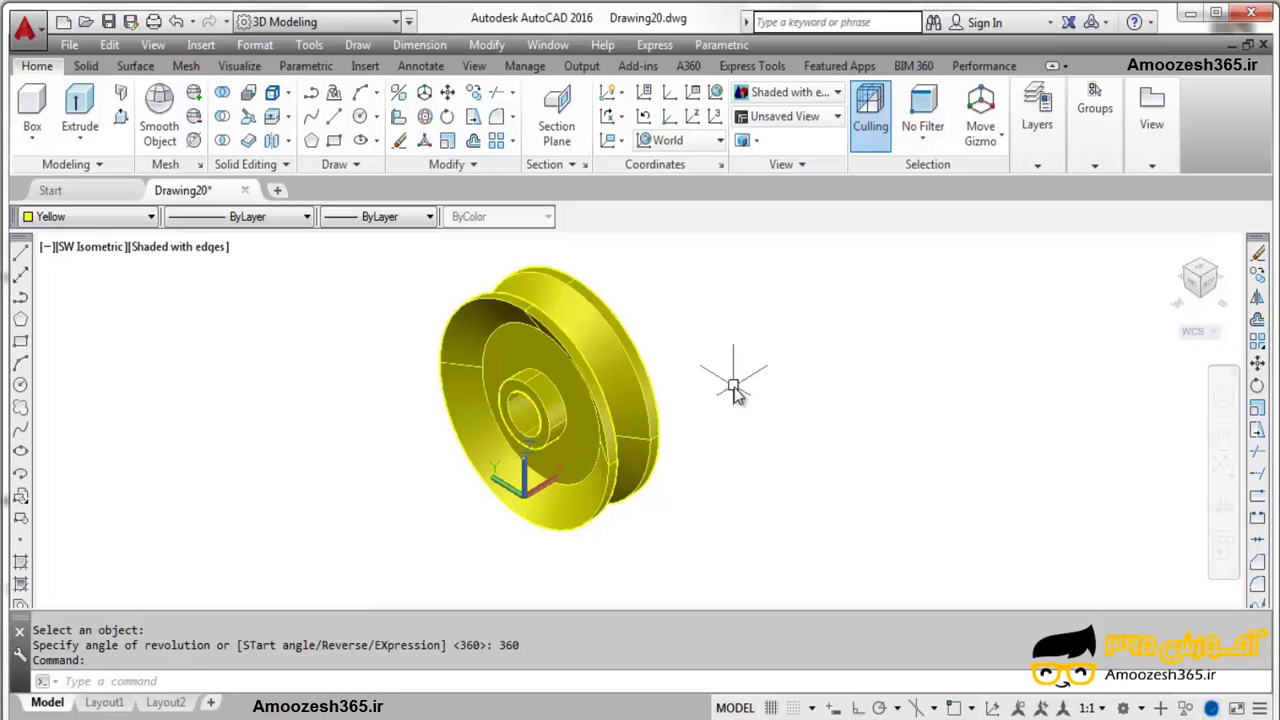